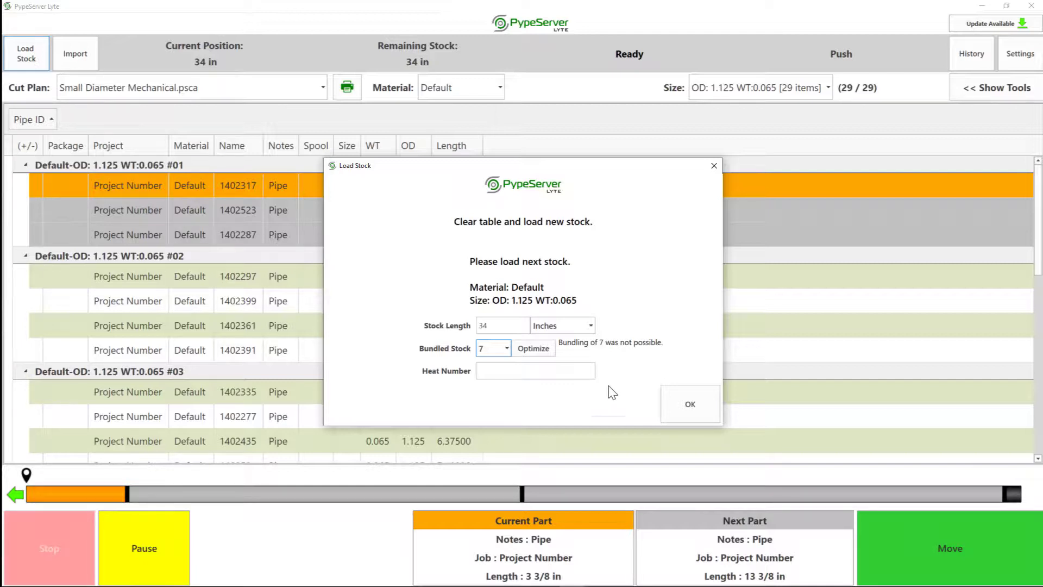
Step: Optimize the bundle size for the 34-inch stock, then load the stock with Bundled Stock set to 3
click(532, 349)
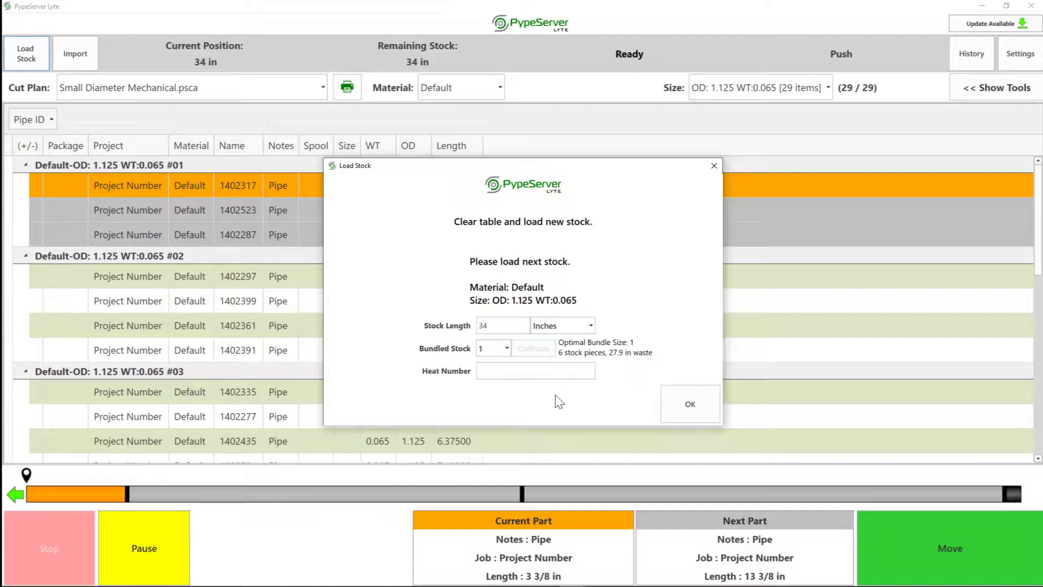
click(505, 349)
click(505, 393)
click(689, 405)
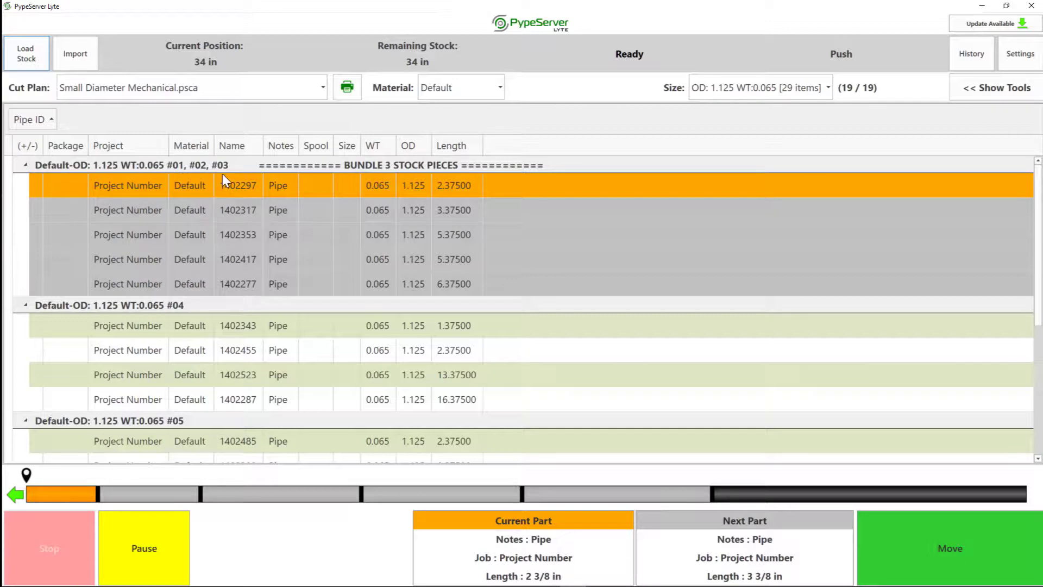
scroll(336, 223, down, 3)
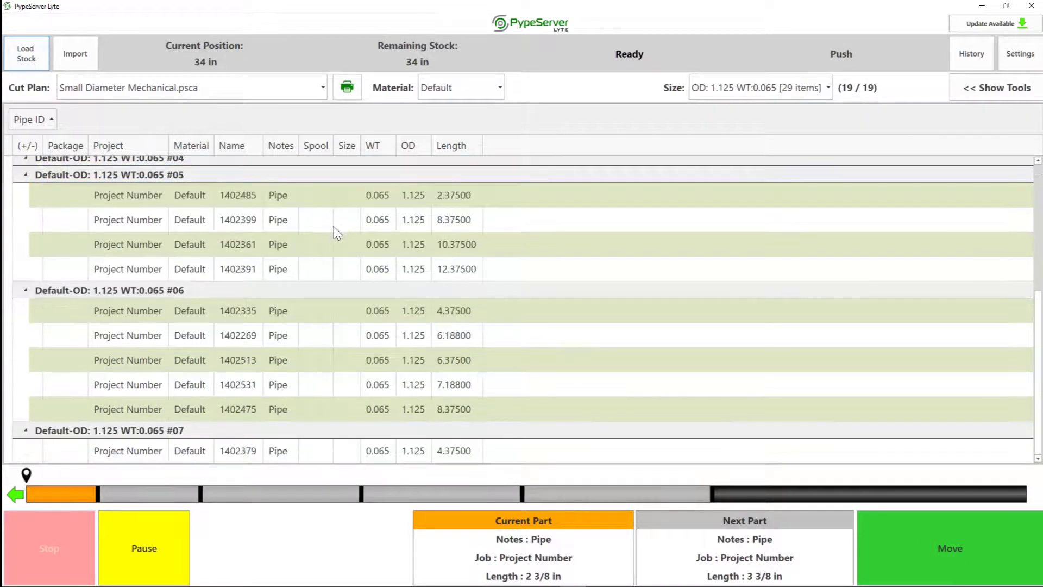
scroll(337, 295, up, 3)
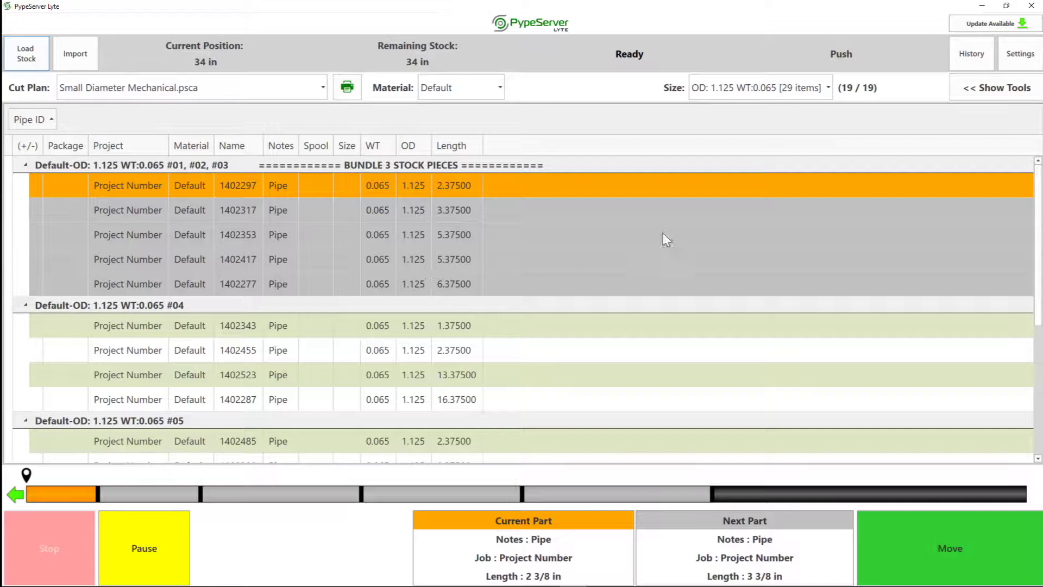
Step: Enable Variable Bundling in the general settings and reset the stock, keeping Bundled Stock at 3
click(1021, 54)
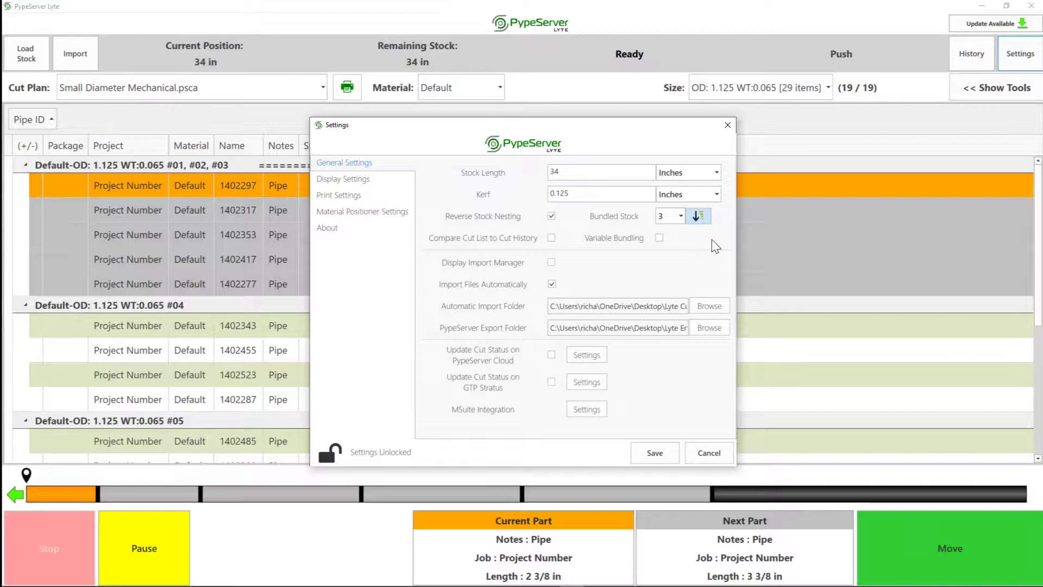
click(702, 219)
click(700, 218)
click(660, 238)
click(654, 453)
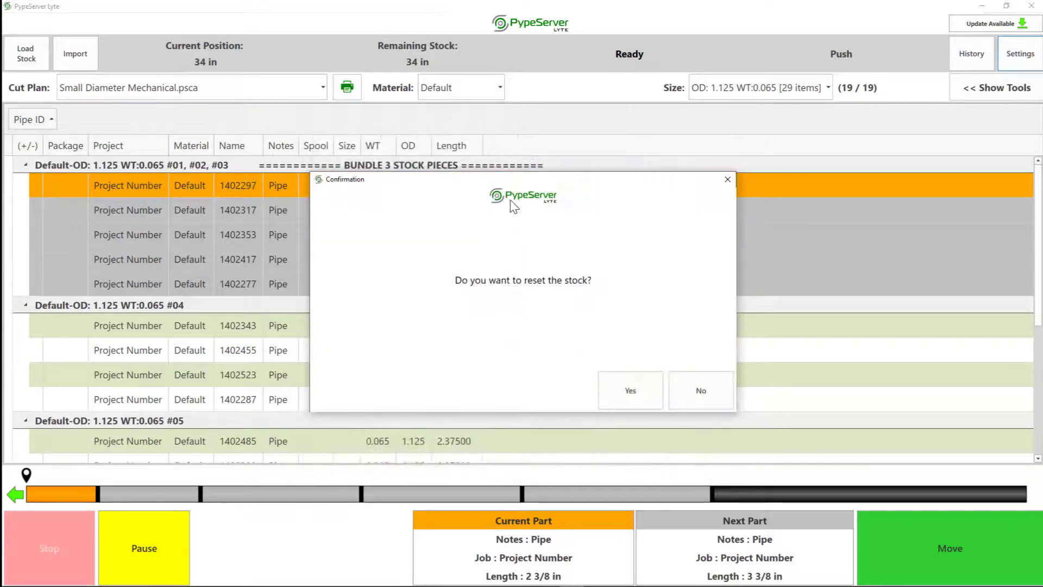
click(628, 389)
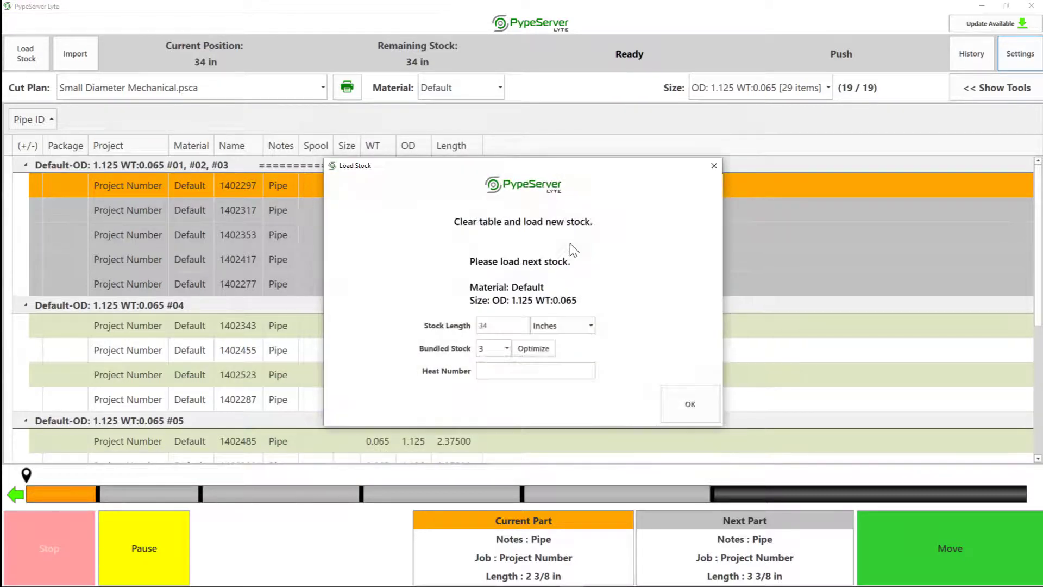
click(688, 401)
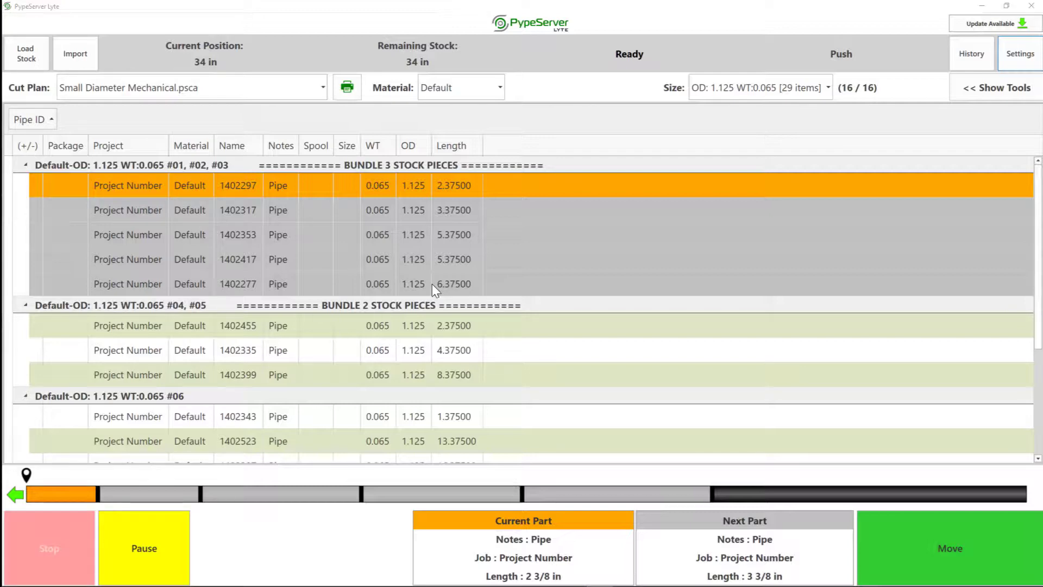
Step: Reload the stock without bundling and add a stock defect starting at 16 inches with a length of 2 inches
click(26, 57)
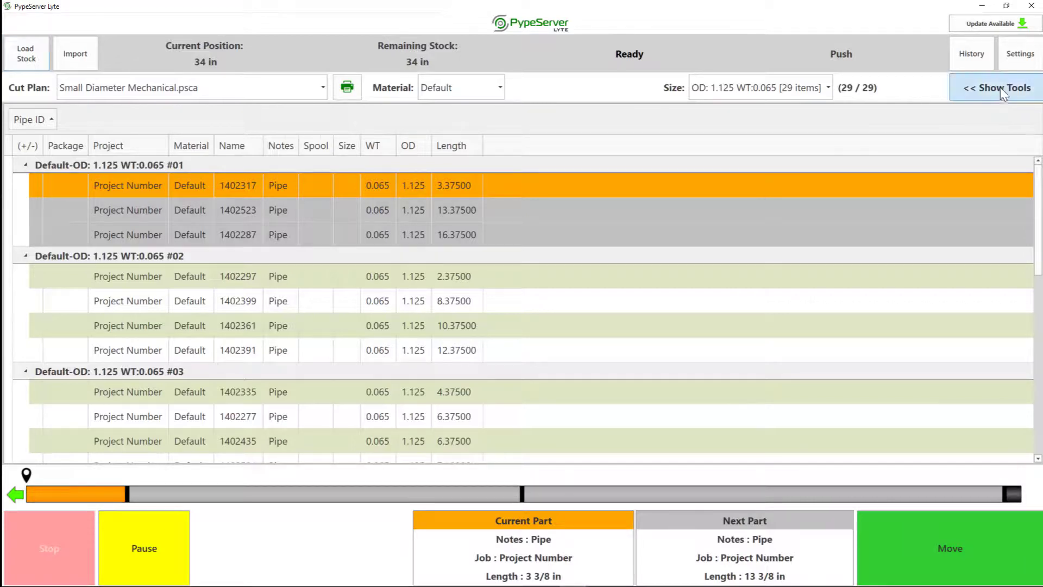
click(978, 94)
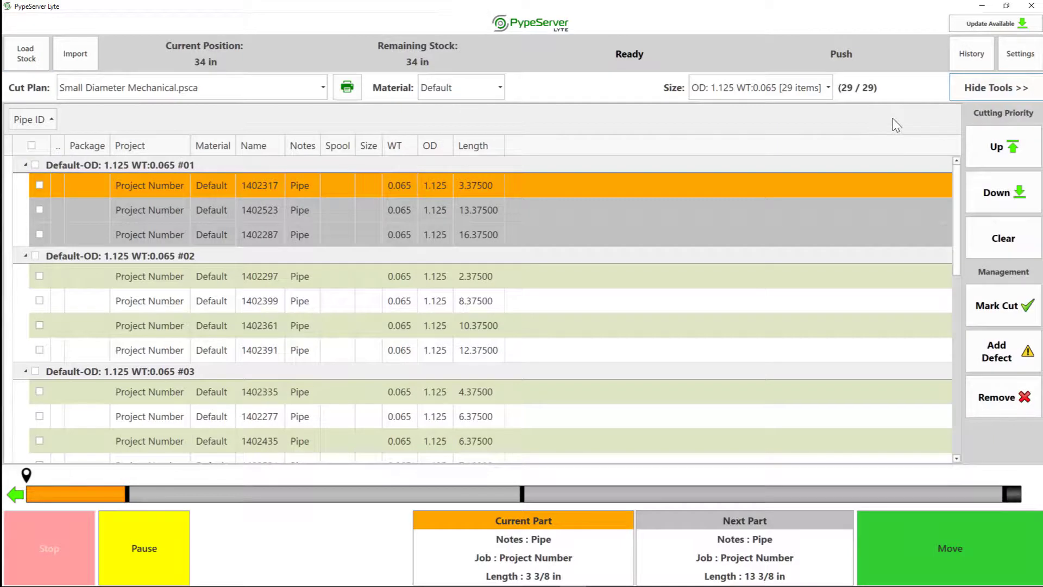
click(1010, 359)
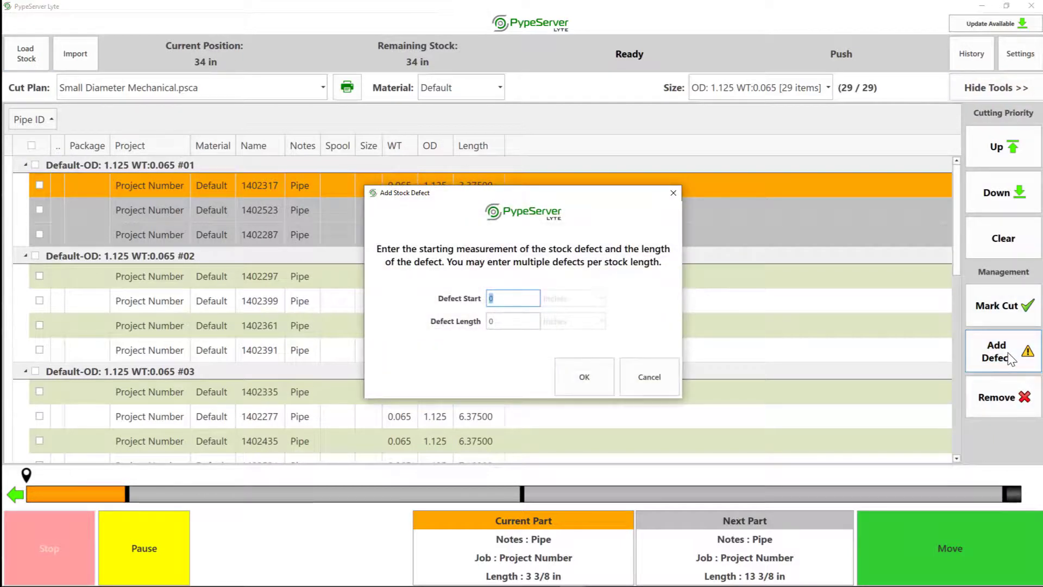
text(16)
key(Tab)
text(2)
key(Tab)
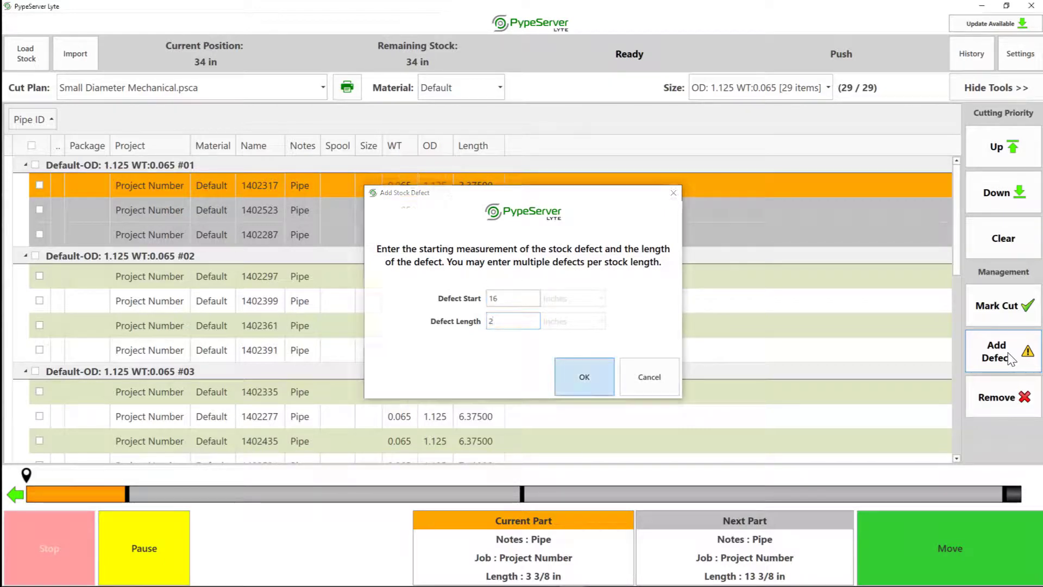
key(Return)
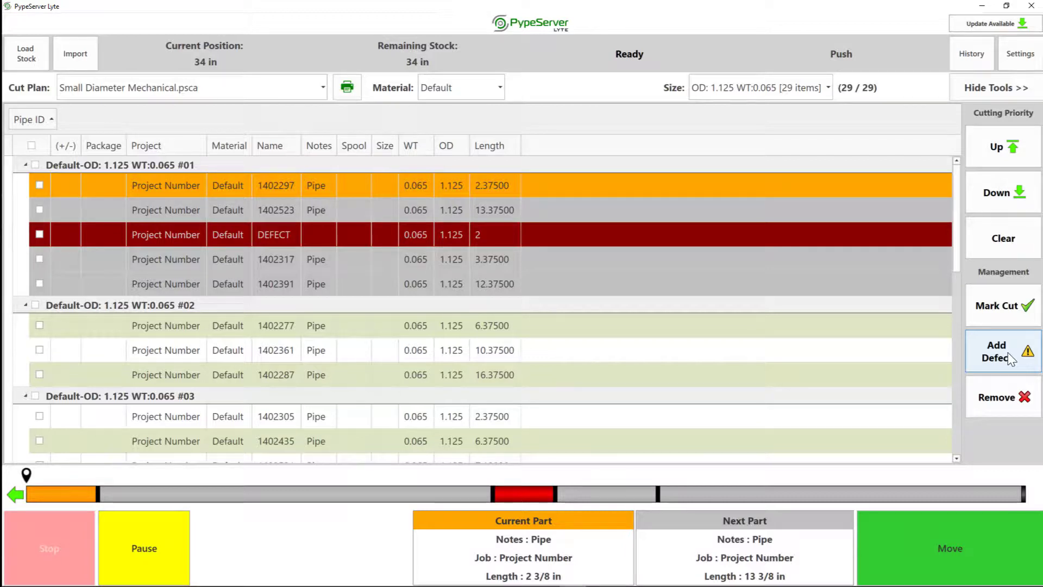
Step: Add a second stock defect starting at 24 inches with a length of 1 inch
click(1010, 359)
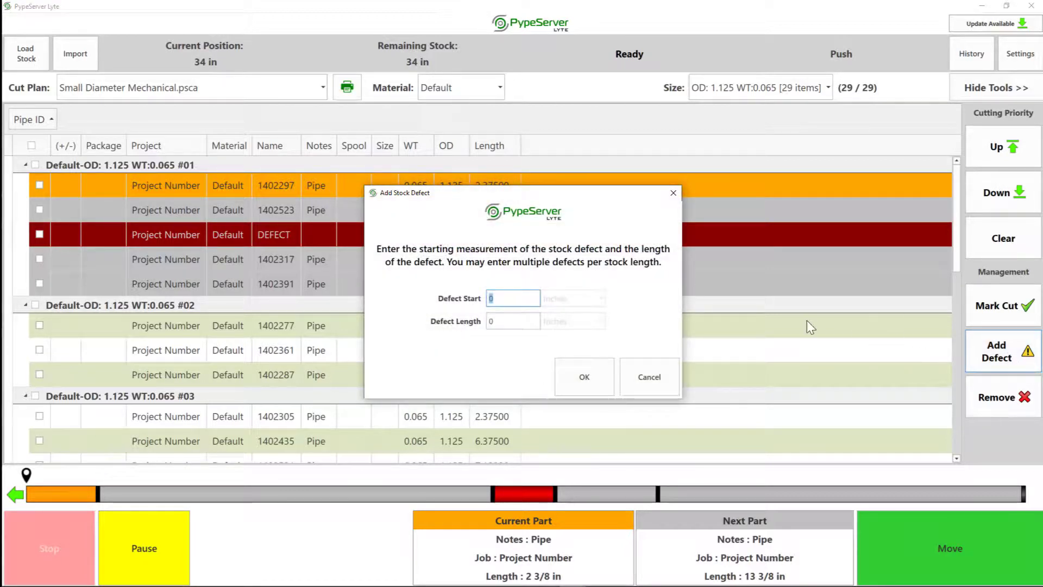
text(24)
key(Tab)
text(1)
key(Tab)
key(Return)
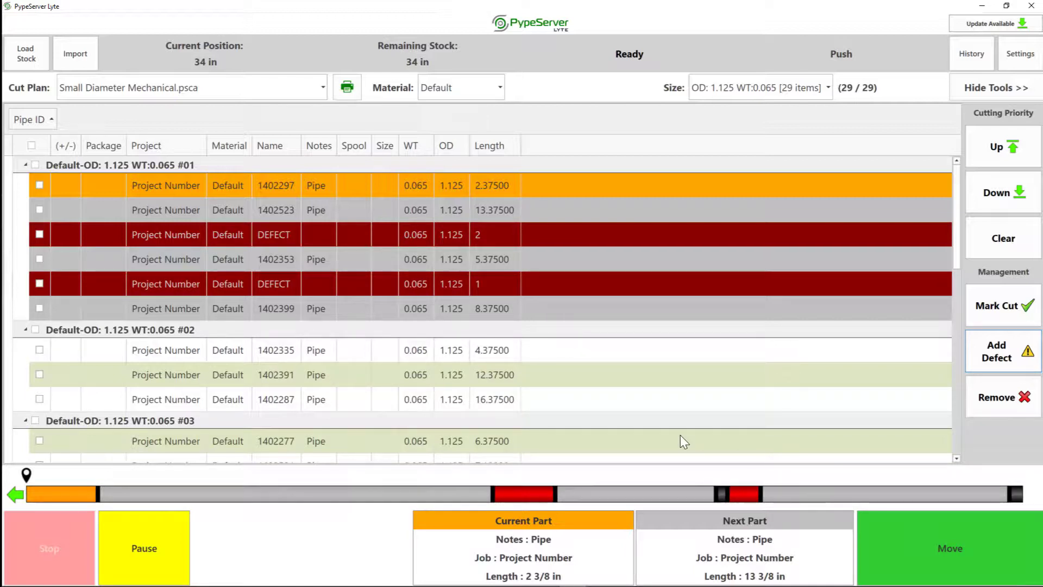
Step: Remove both defect entries from the first stock piece
click(39, 234)
click(39, 283)
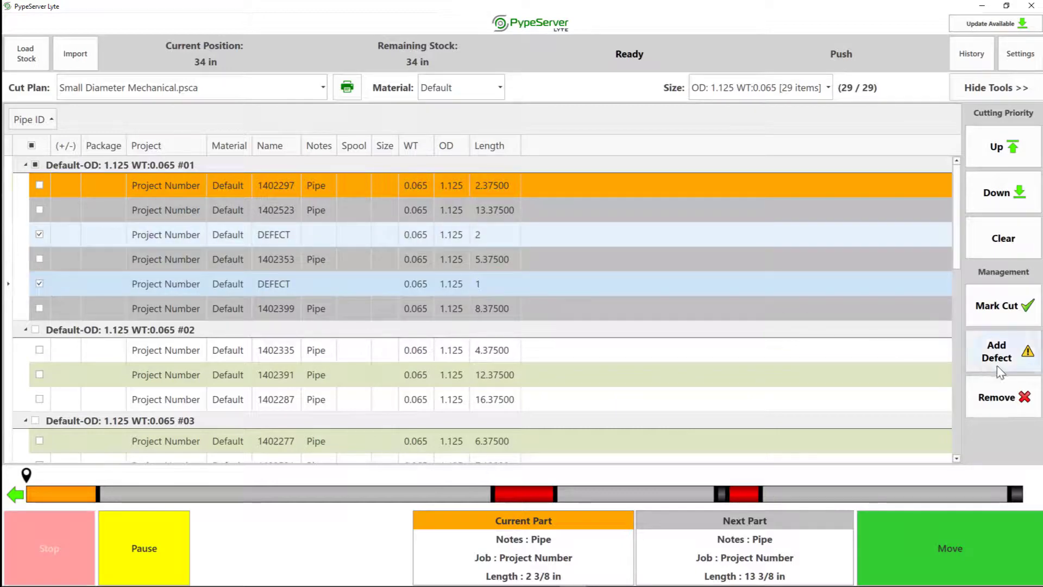
click(999, 408)
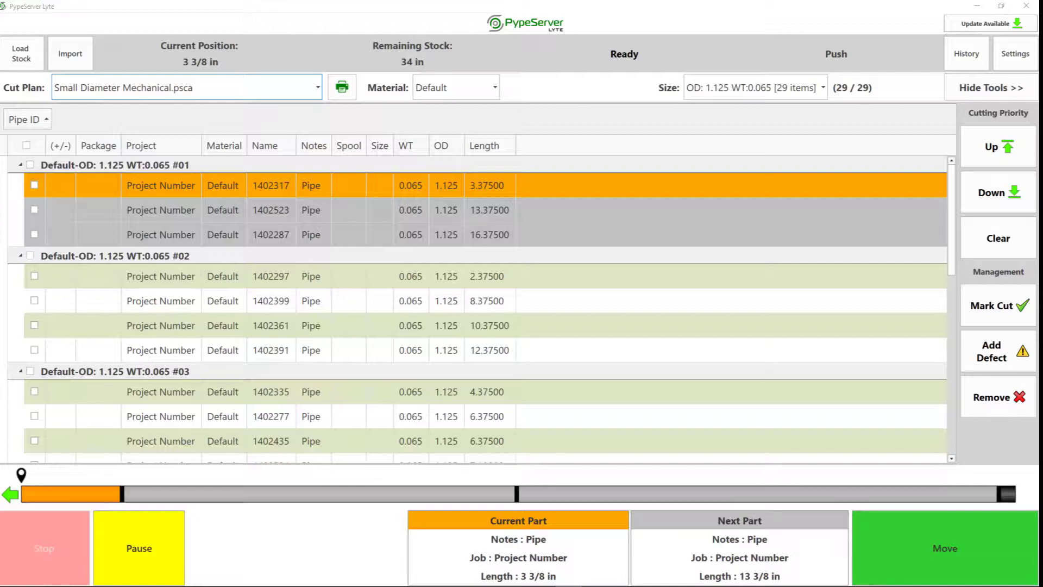
Step: Review the Scrap Label Template and save the print settings with scrap labels printed from a 10-inch minimum
click(1015, 53)
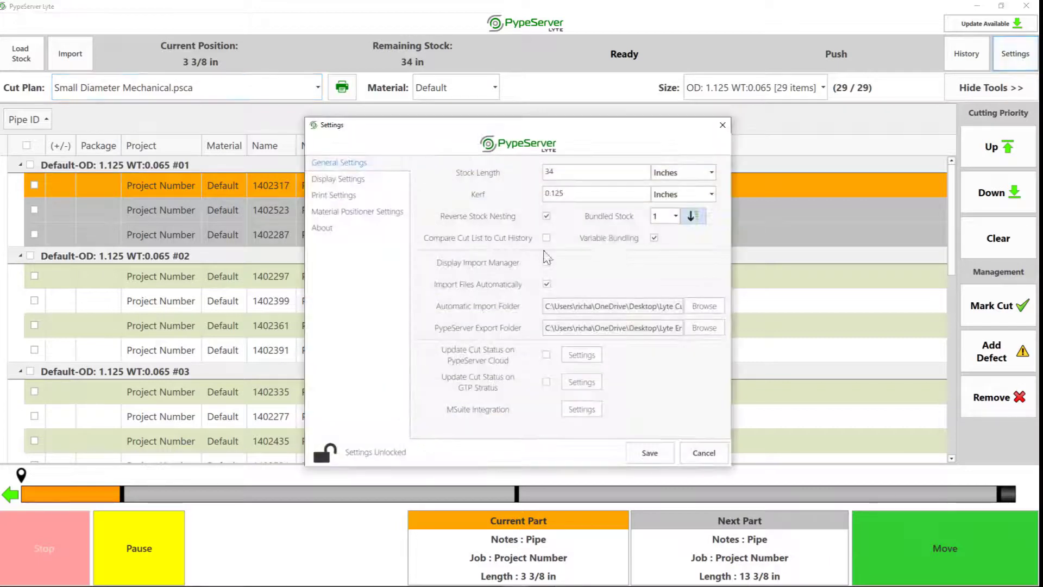
click(337, 197)
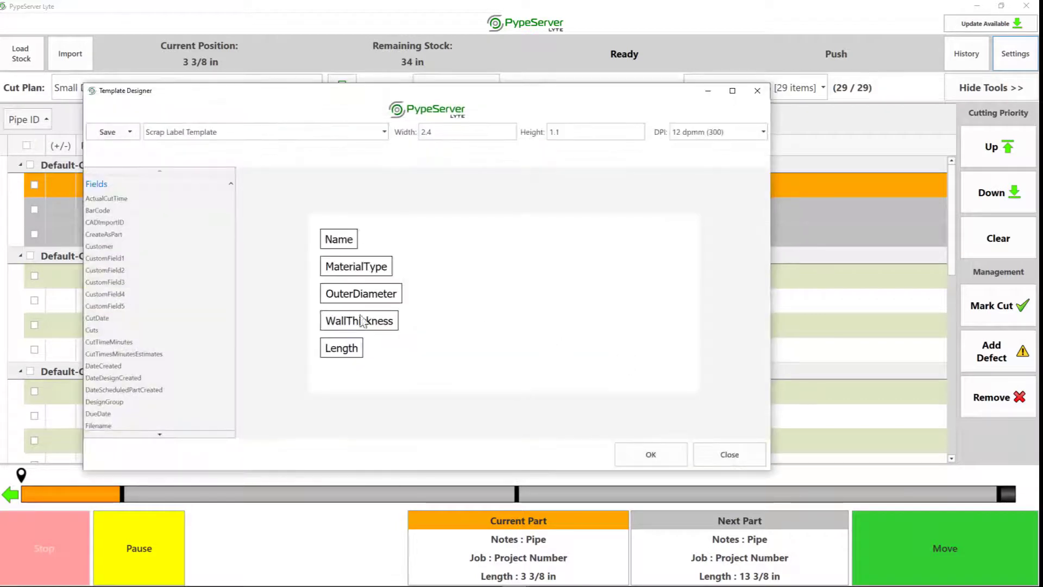
click(651, 454)
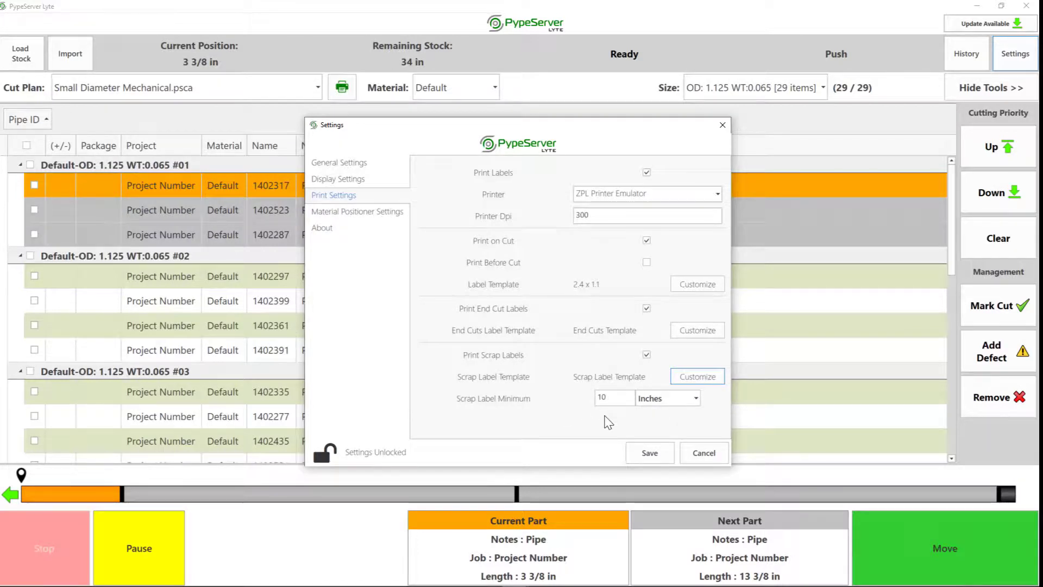
click(646, 455)
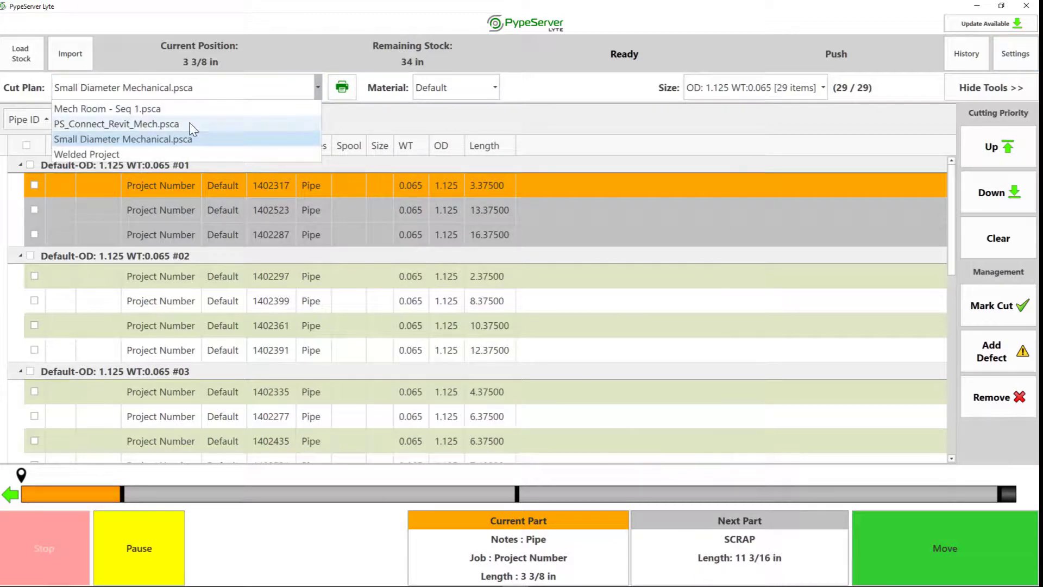
Step: Switch the cut plan to PS_Connect_Revit_Mech.psca, dismiss the over-length parts notice and load the stock
click(434, 209)
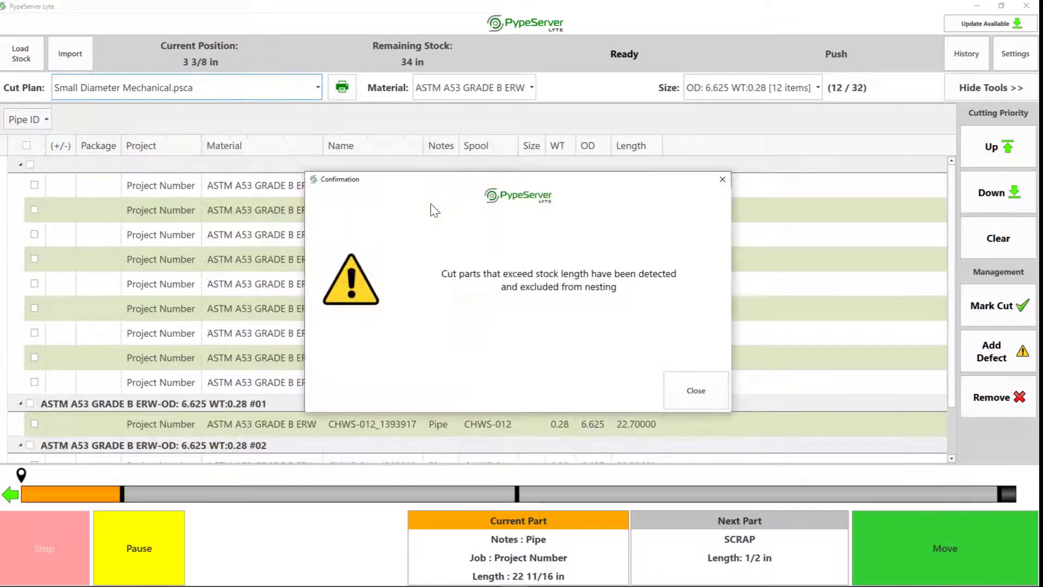
click(692, 394)
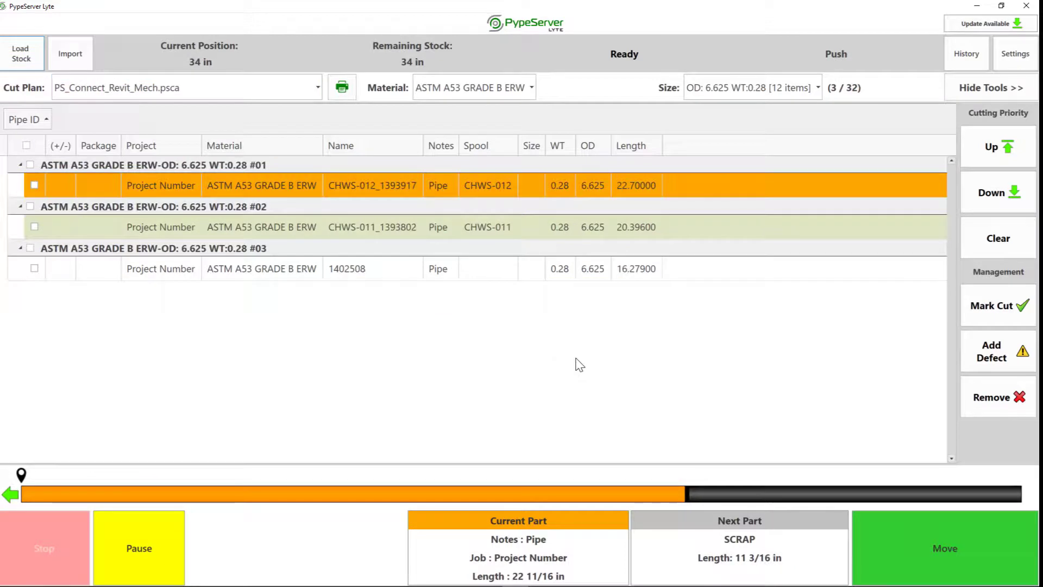
mouse_move(548, 498)
mouse_move(837, 498)
Step: Move the tool into position for pipe CHWS-012_1393917, run the cut and view the label in the Zpl Printer window
double_click(589, 9)
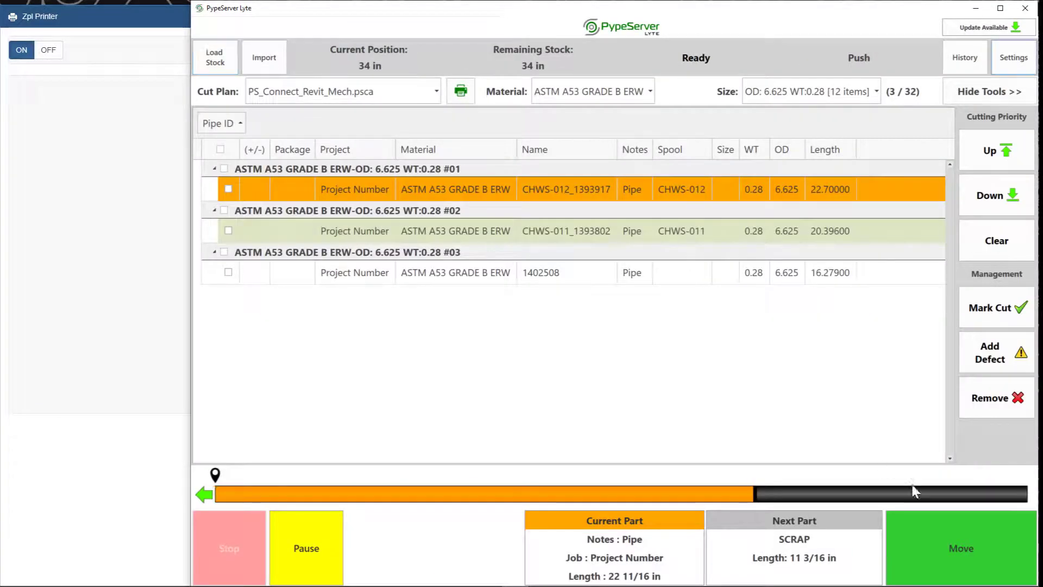
click(959, 537)
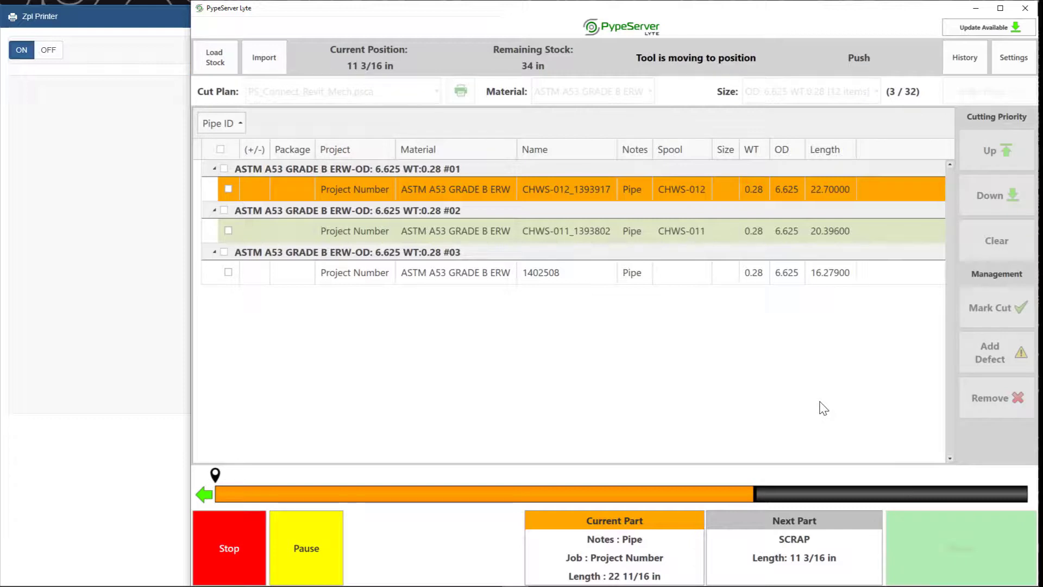
click(950, 536)
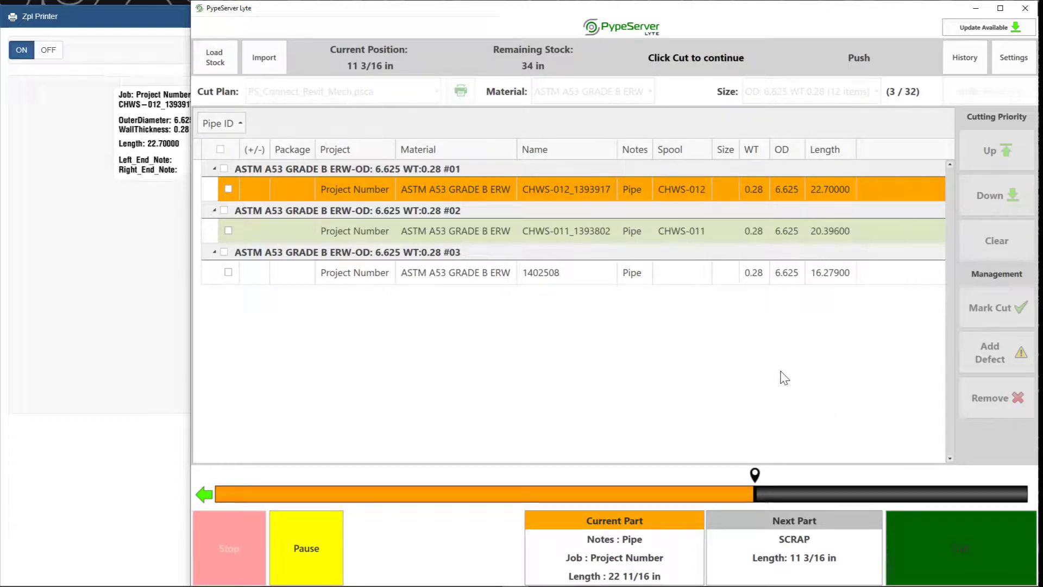
click(152, 23)
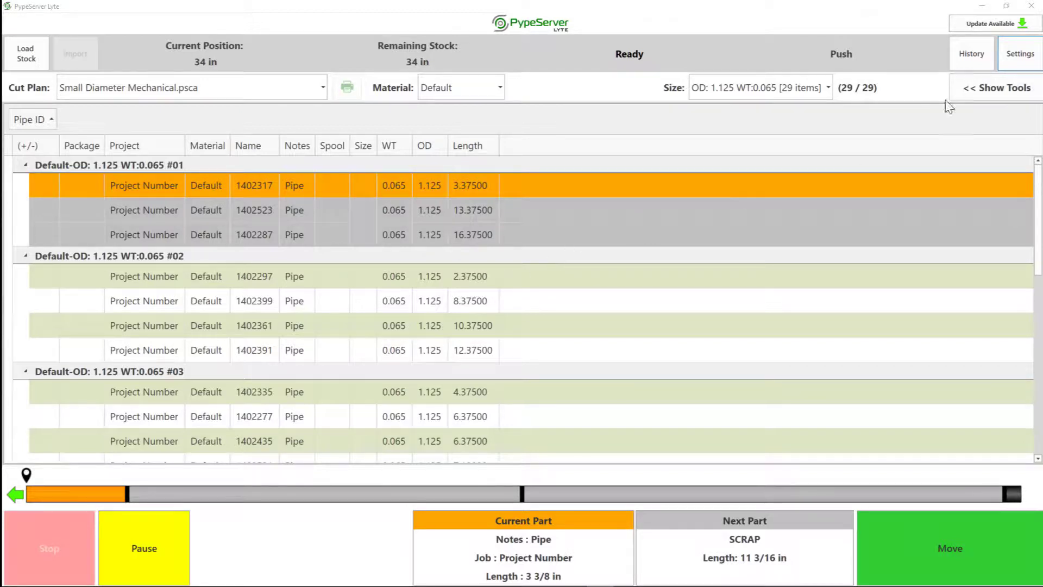
Step: Examine the machine types available in the Material Positioner settings
click(1021, 53)
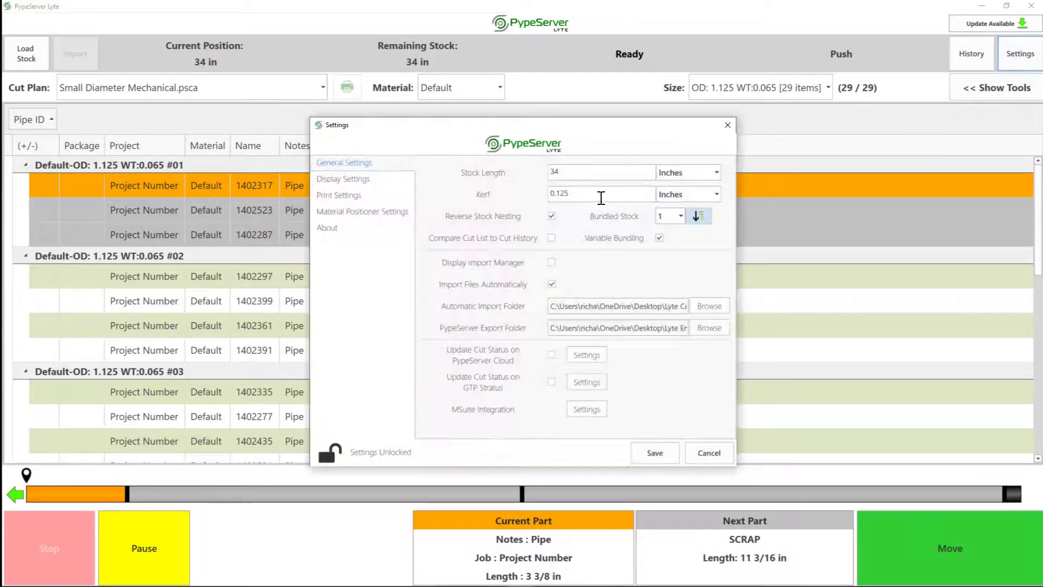
click(395, 212)
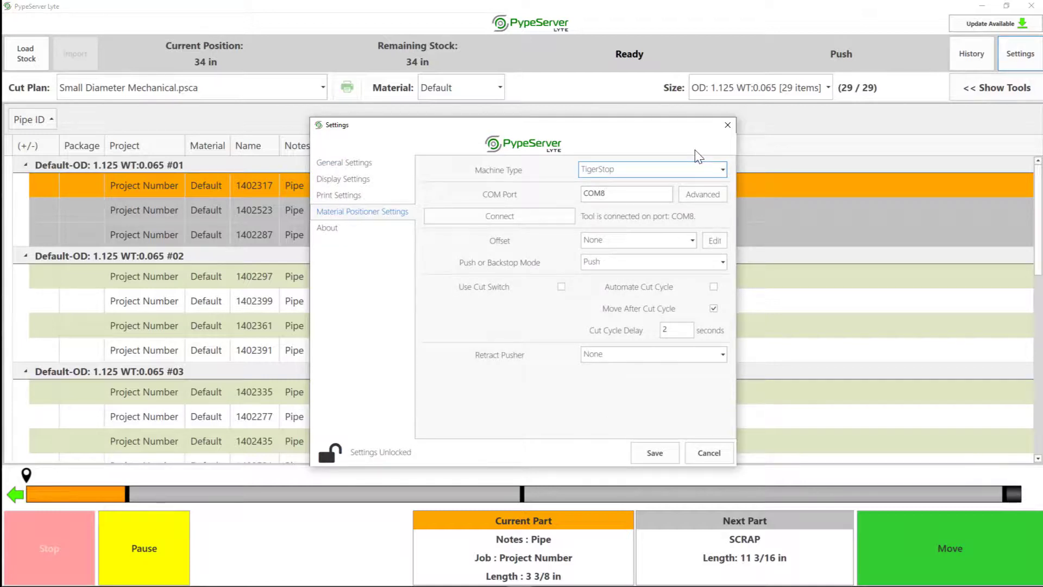
click(723, 170)
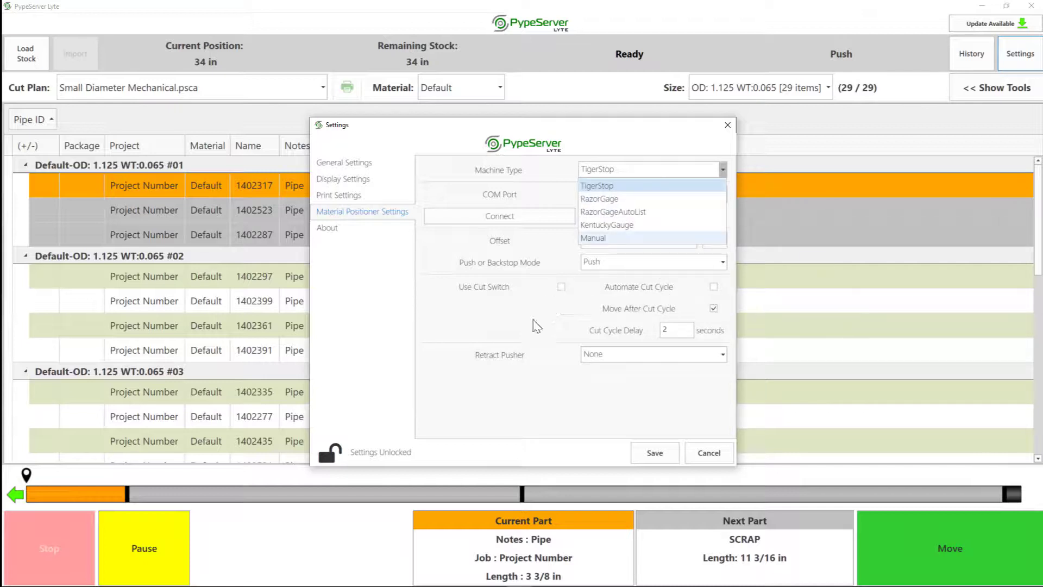
click(578, 329)
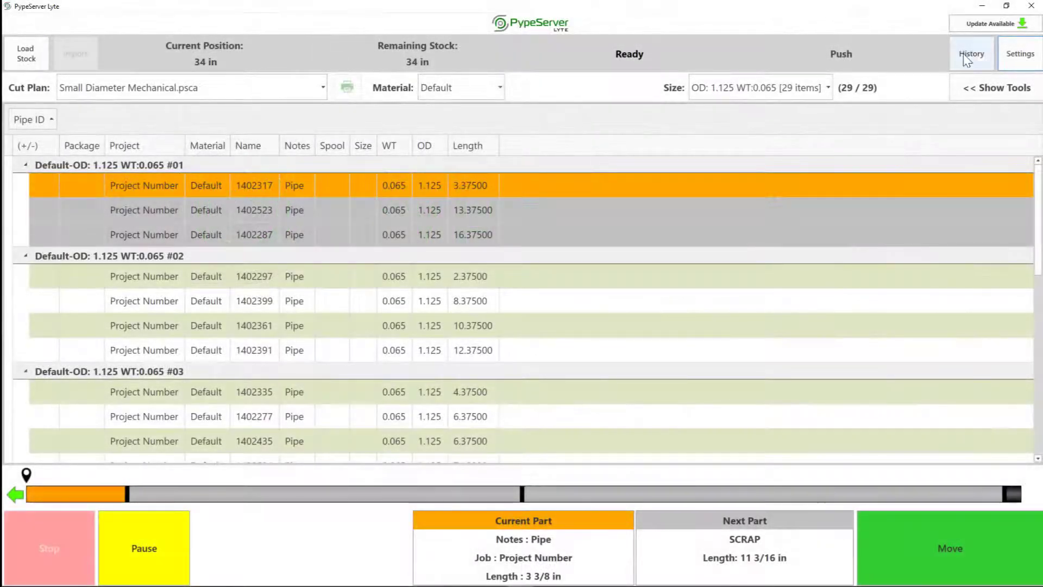
Step: Set Retract Pusher to AsOperation in the Material Positioner settings
click(1020, 54)
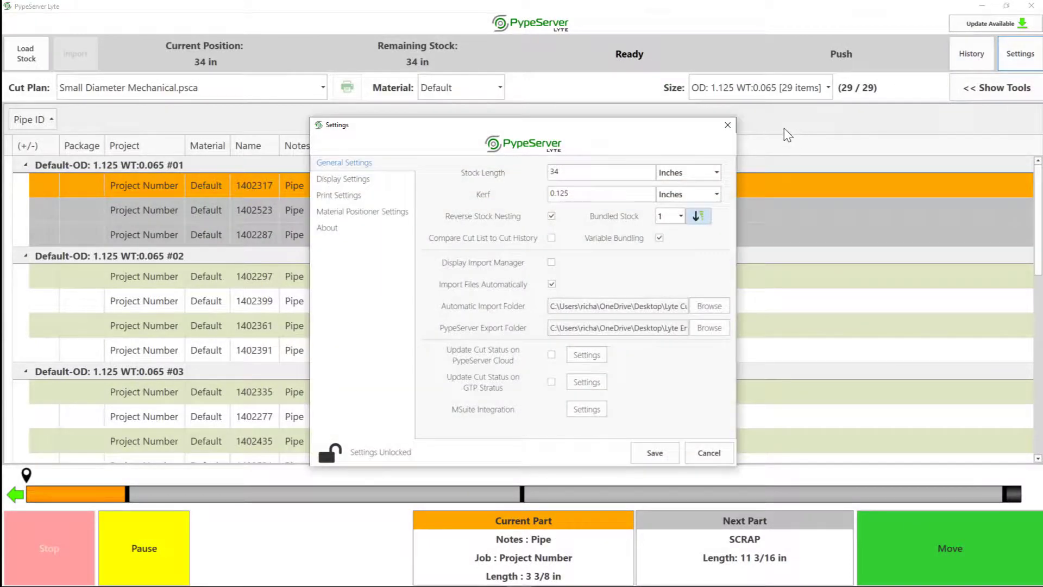
click(373, 215)
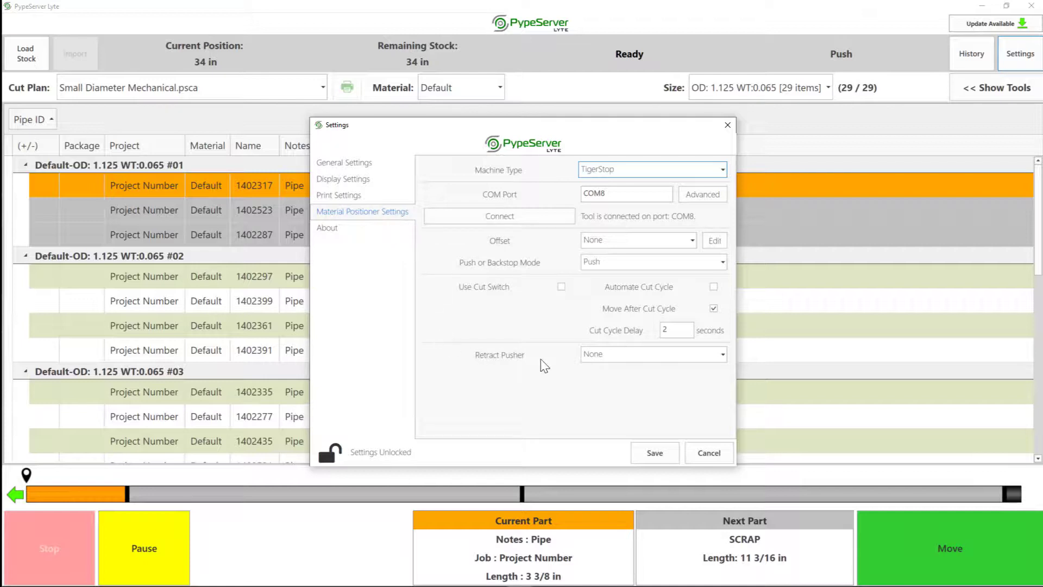
click(723, 356)
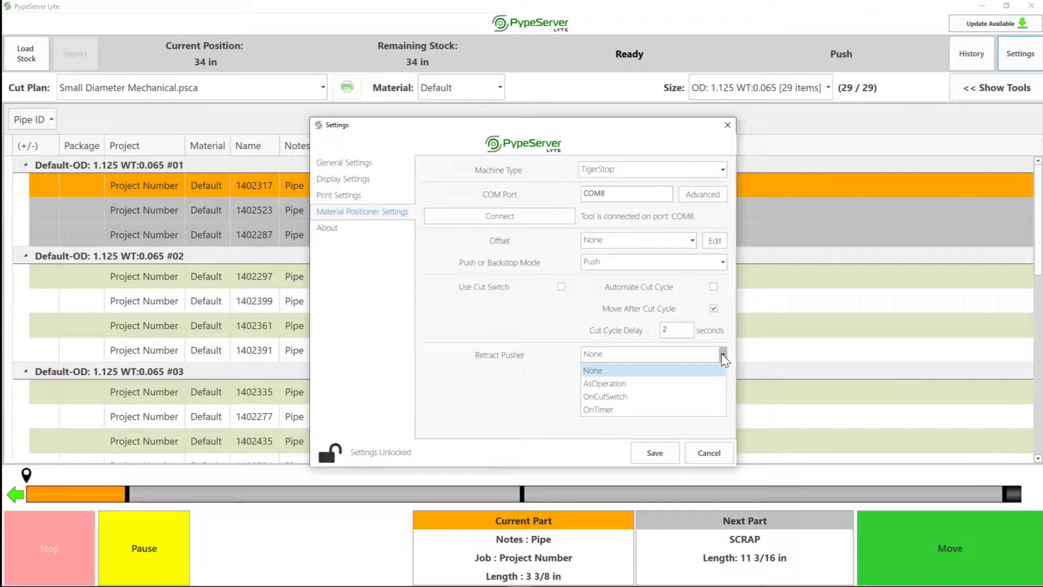
click(631, 384)
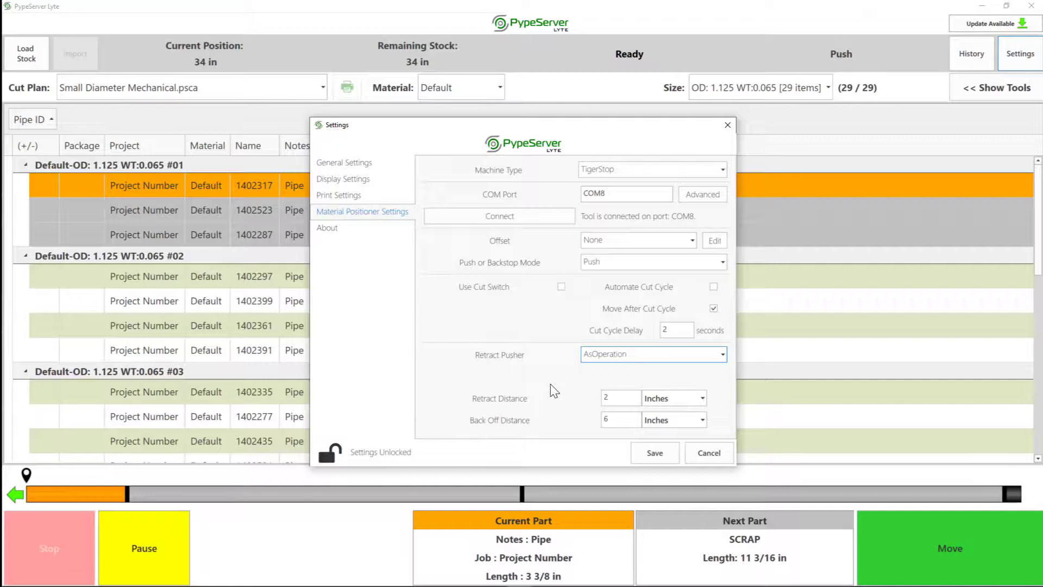
Step: Change the Retract Pusher option to OnCutSwitch in the Material Positioner settings
double_click(617, 397)
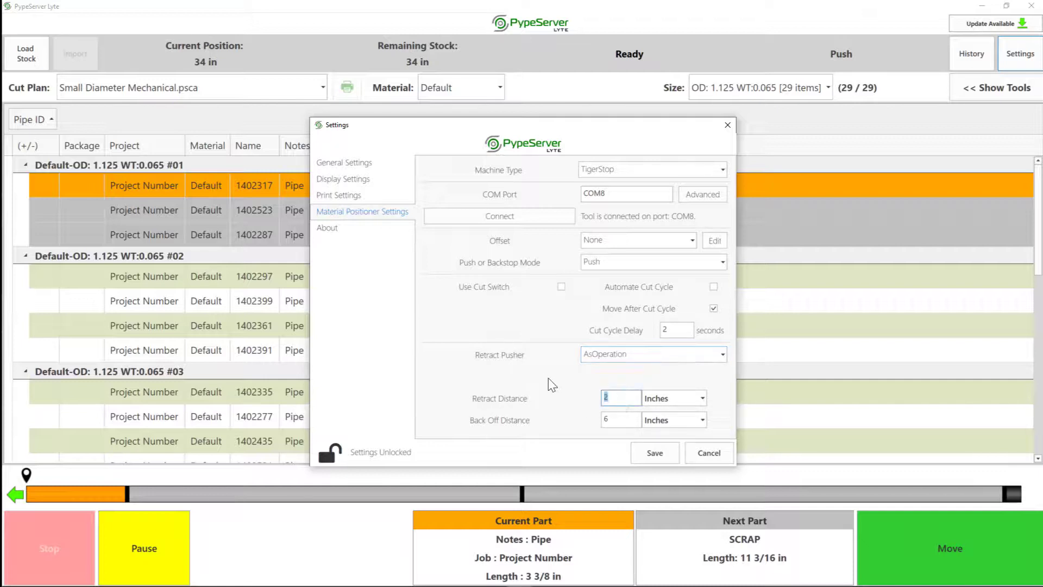
click(632, 356)
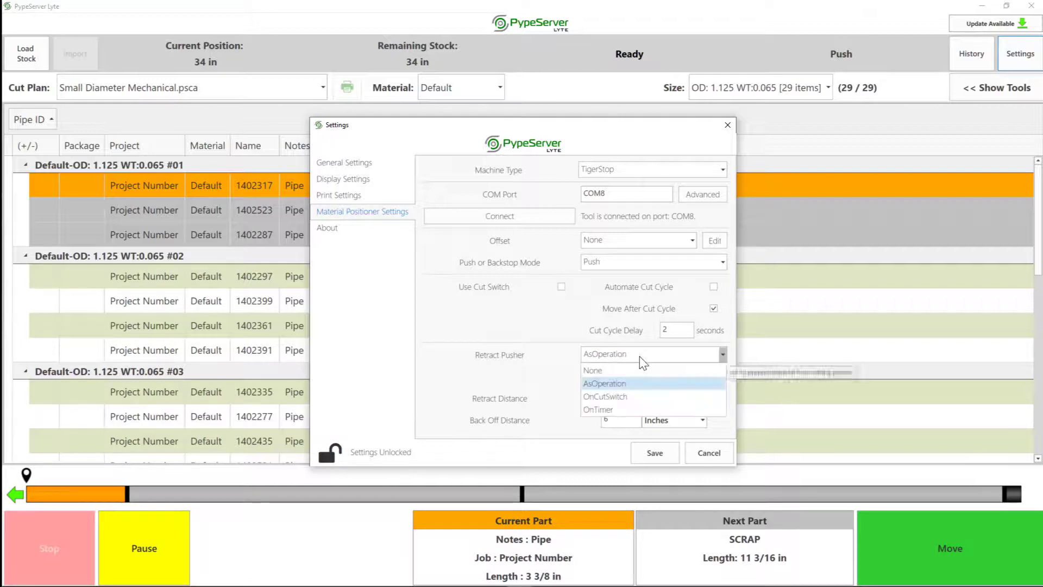
click(621, 396)
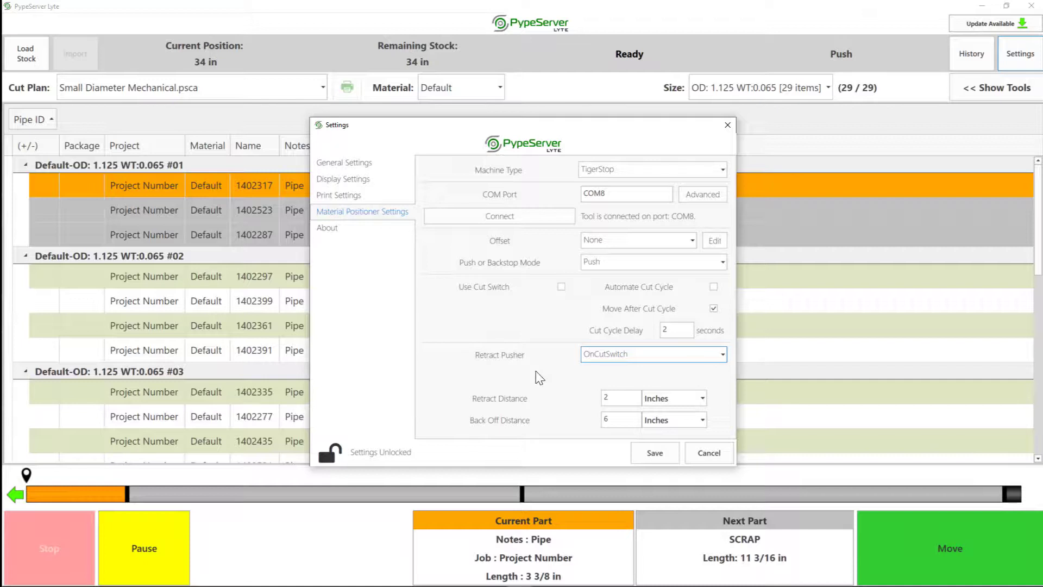
Step: Set Retract Pusher to OnTimer and enter a Back Off Distance of 12 inches
click(723, 354)
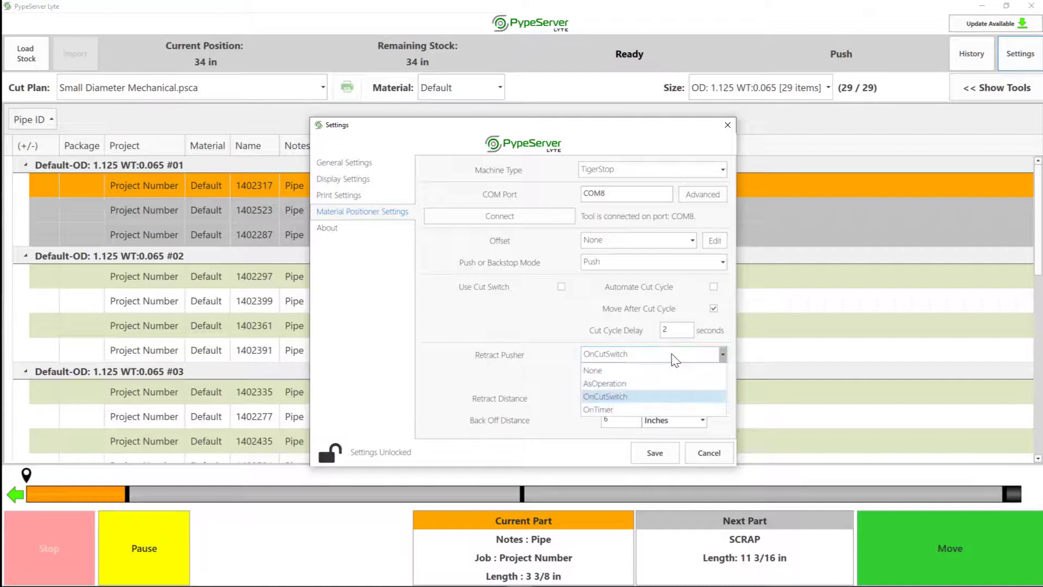
click(598, 413)
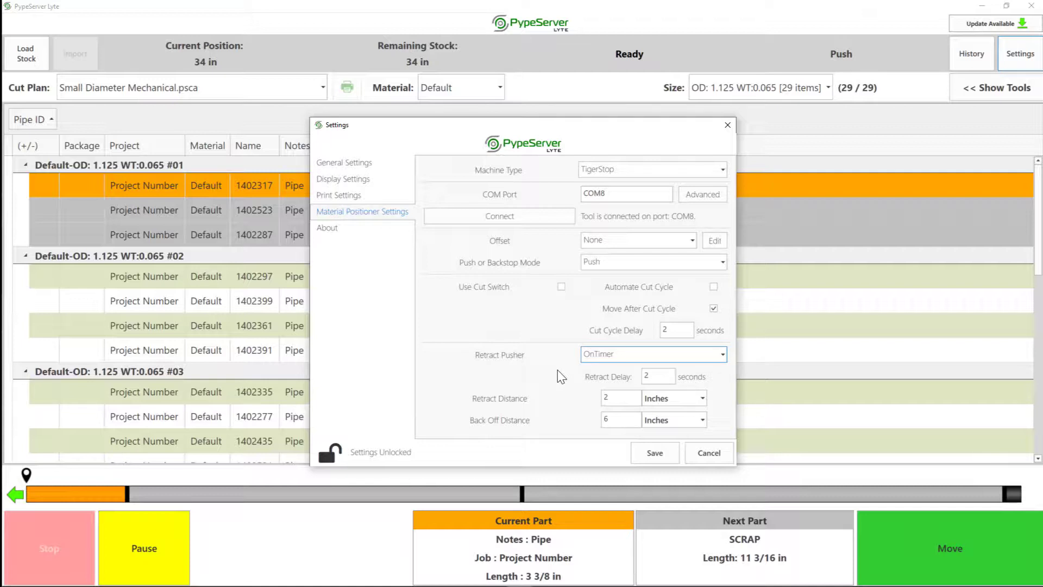
double_click(649, 376)
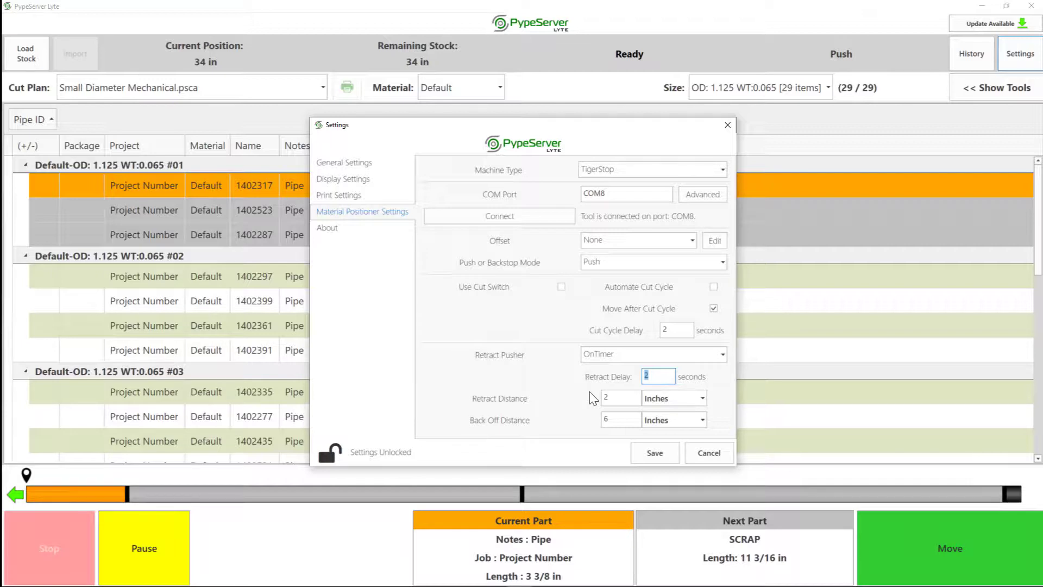
click(631, 420)
double_click(612, 420)
text(12)
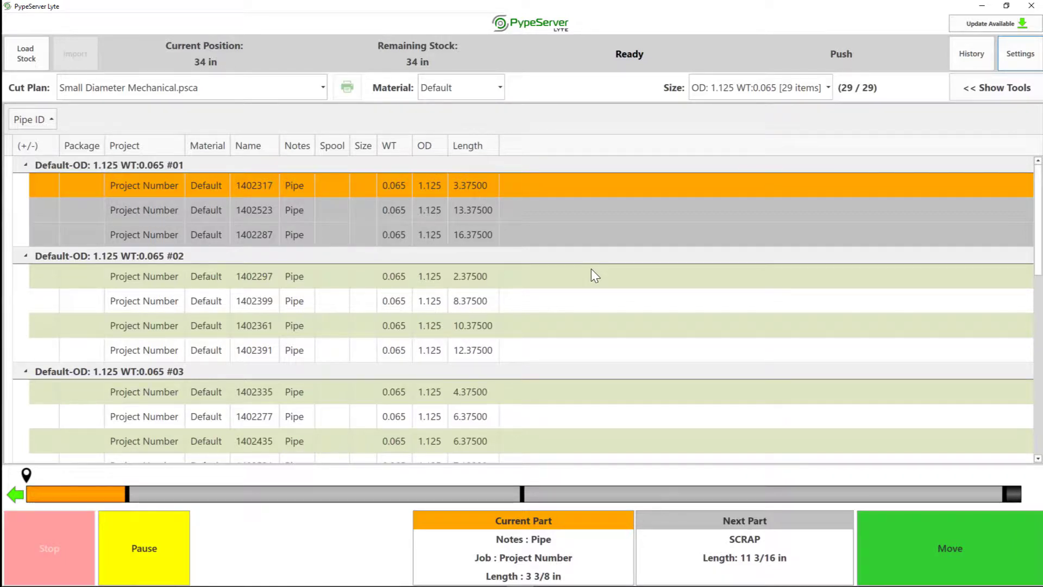
Step: Review the custom column headers available in the Display Settings, from BarCode through Left_End_Note, and save the list
click(1021, 53)
click(351, 183)
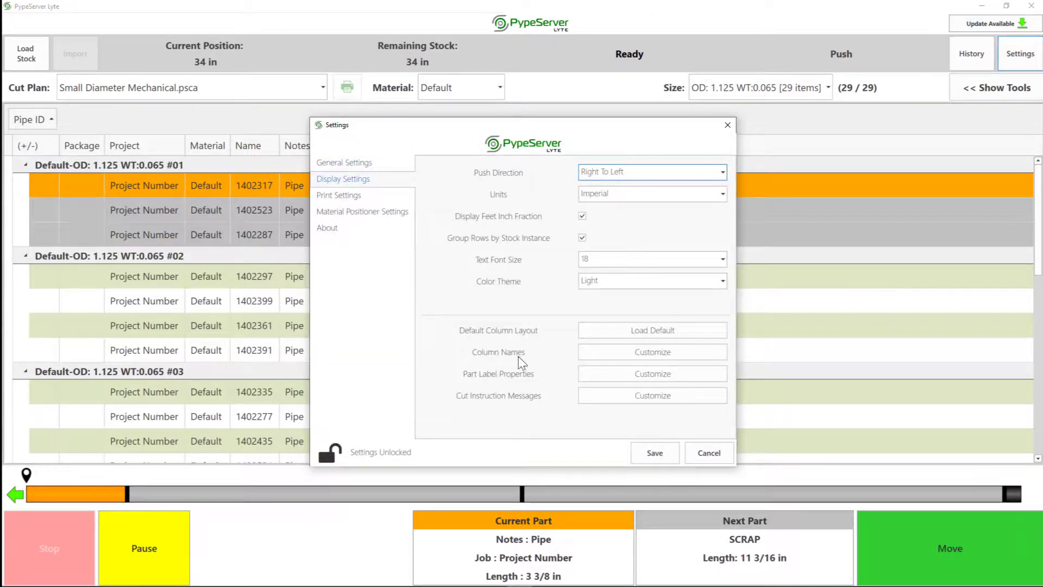
click(649, 350)
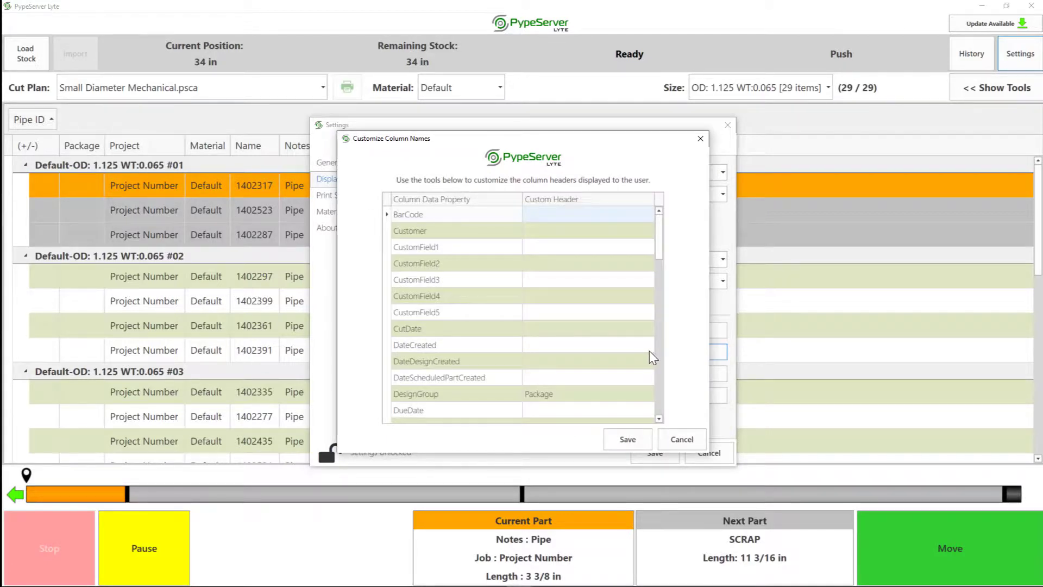
drag(660, 231, 663, 260)
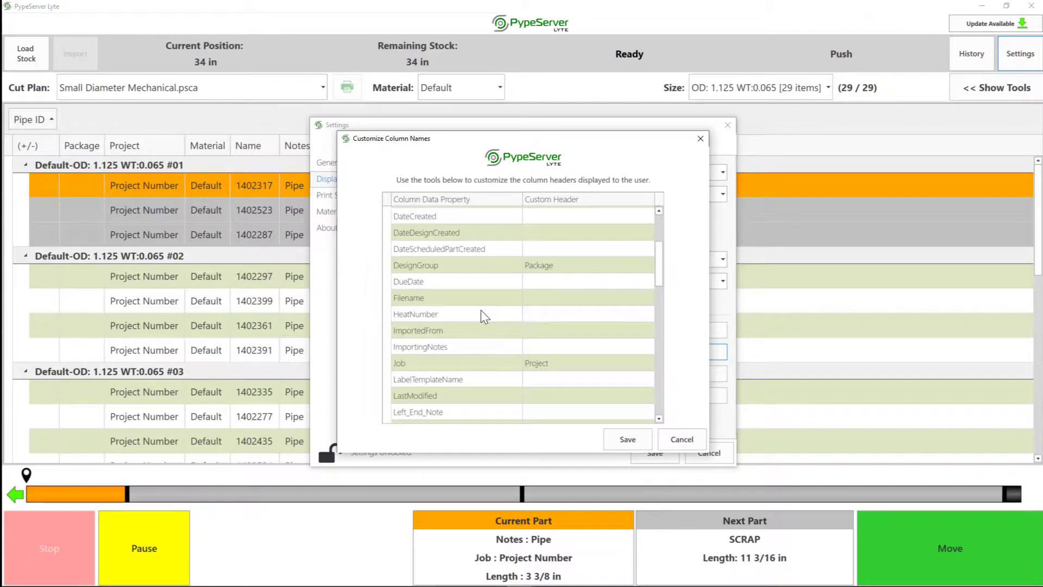
click(617, 442)
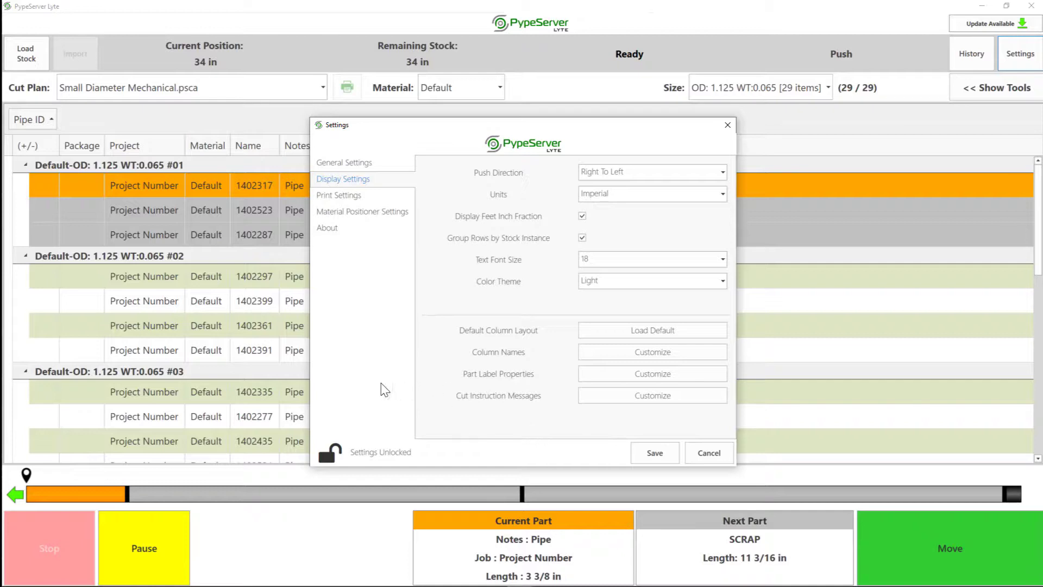
Step: Lock the settings by setting a new administrator password
click(327, 460)
click(493, 298)
text(••••••••)
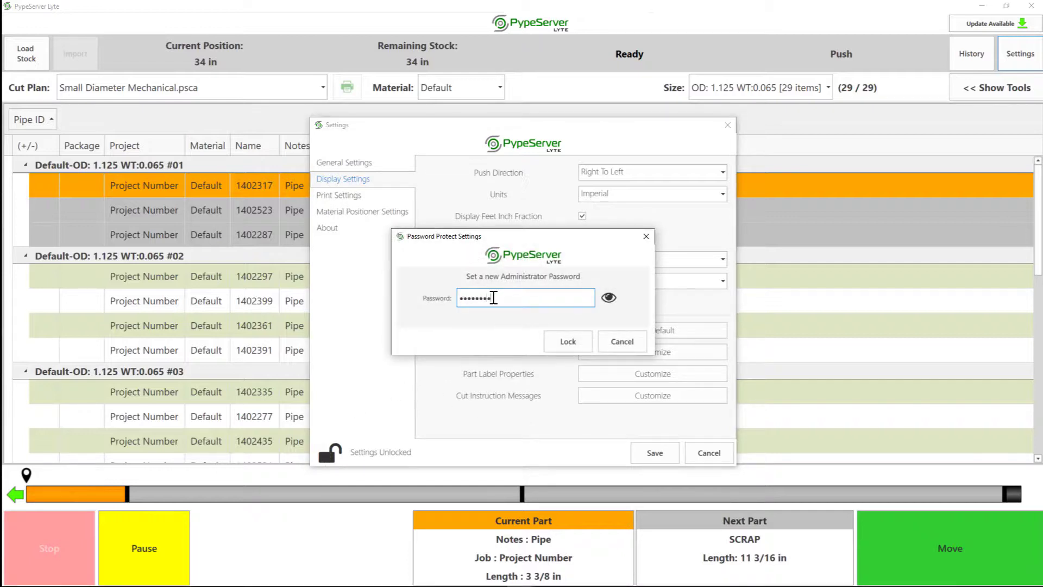
click(568, 342)
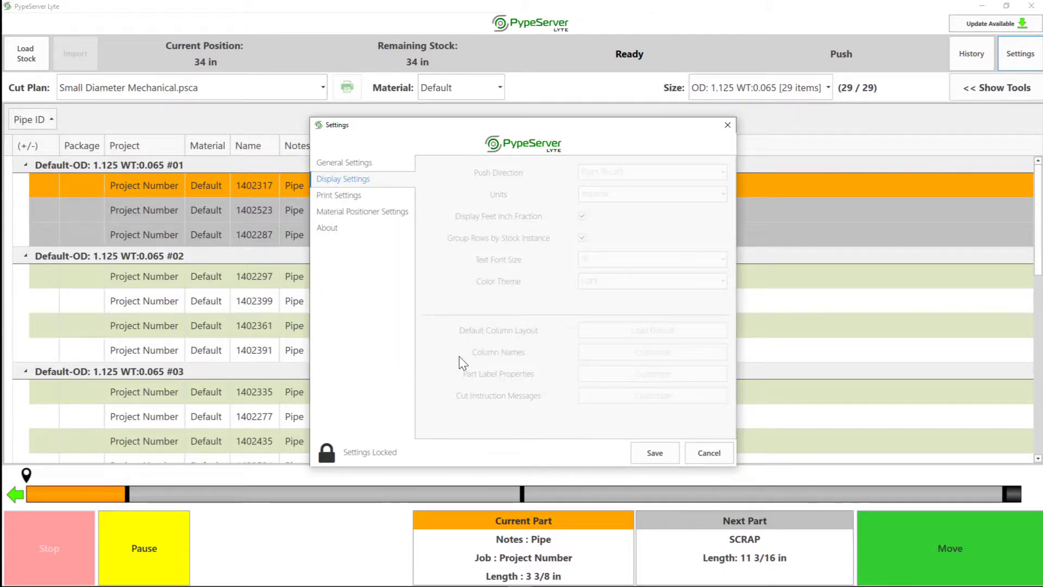
Step: Unlock the Material Positioner settings with the administrator password, then enable Use Cut Switch and save
click(373, 212)
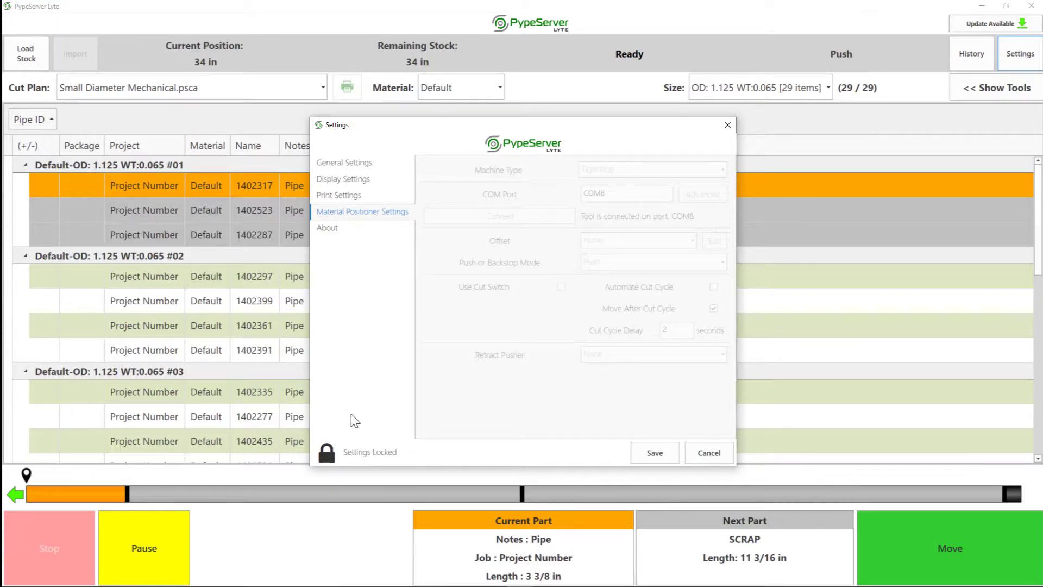
click(327, 456)
click(486, 299)
text(••••••••)
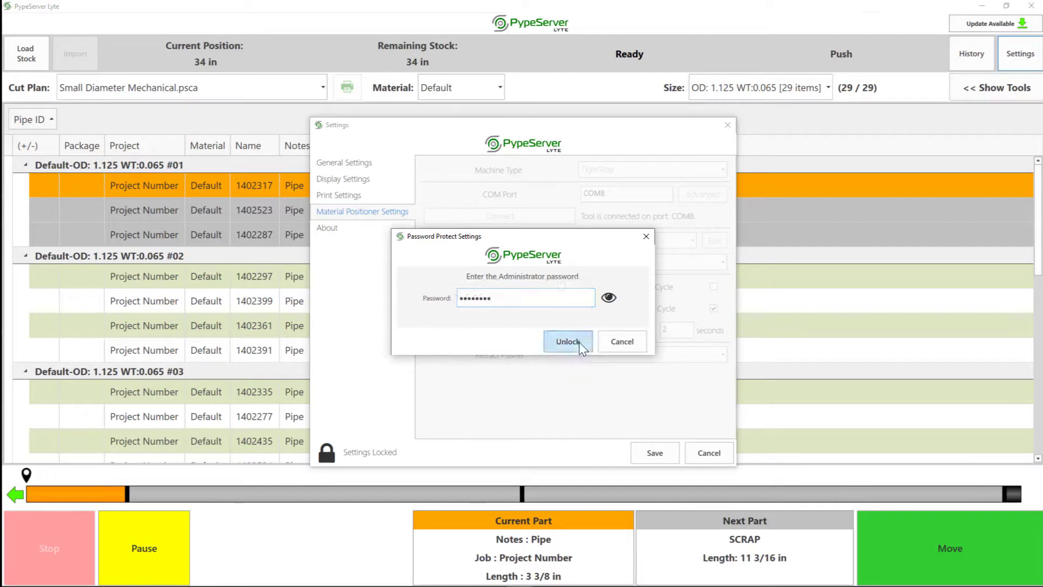
click(568, 342)
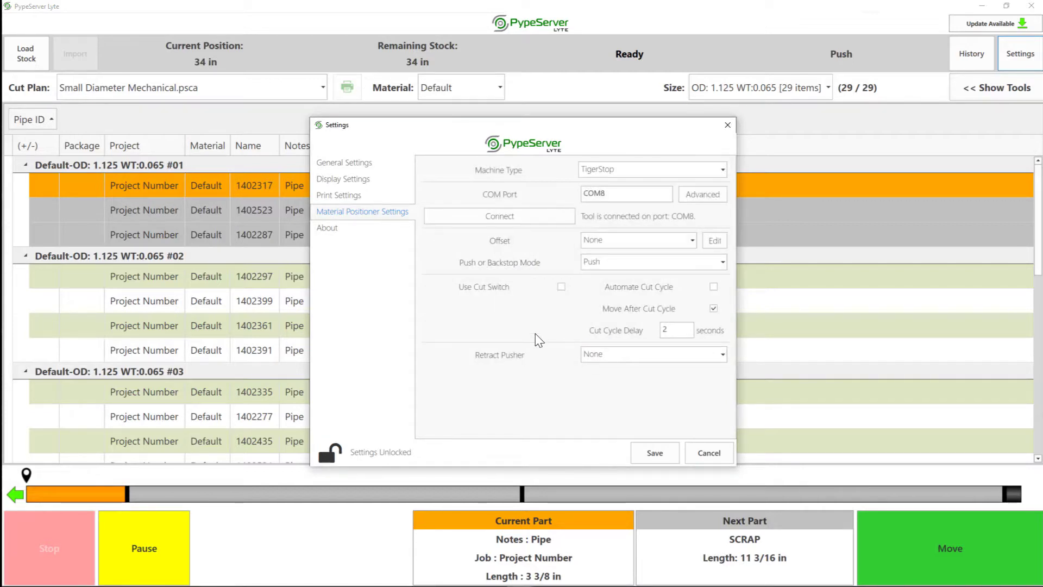
click(561, 287)
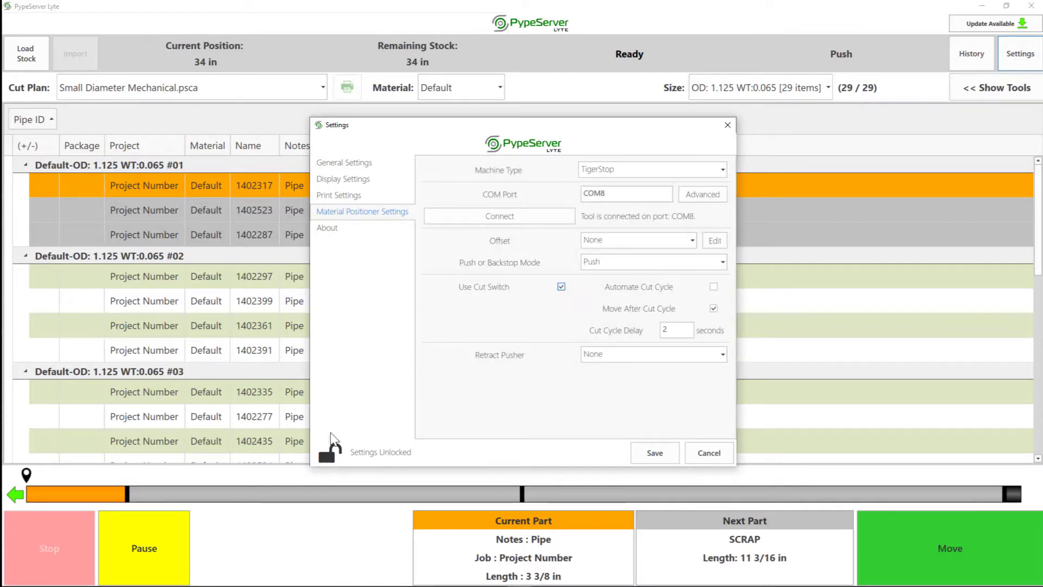
click(655, 454)
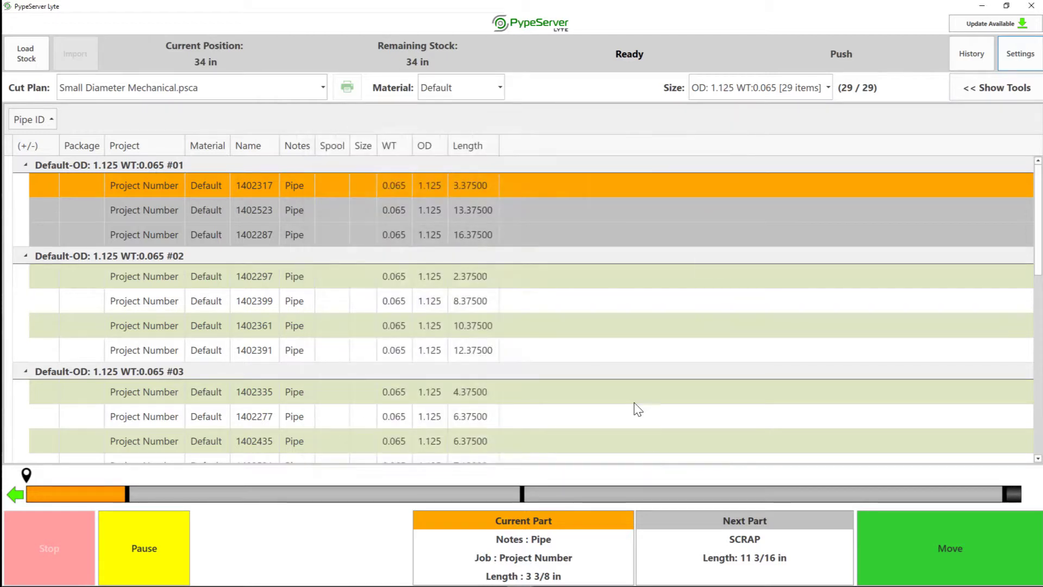
Step: Reopen the settings and unlock them by entering the administrator password
click(1016, 58)
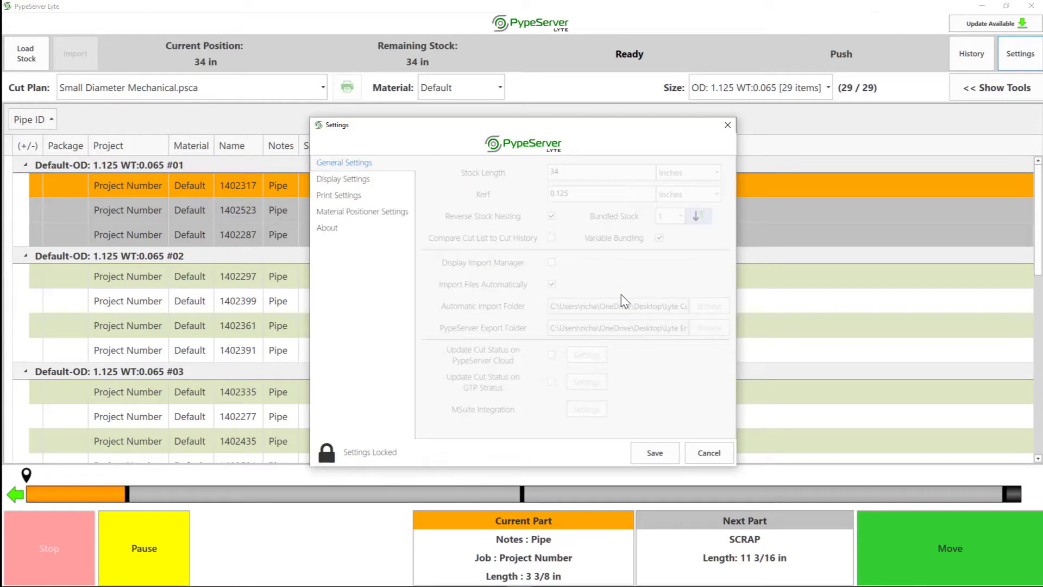
click(326, 454)
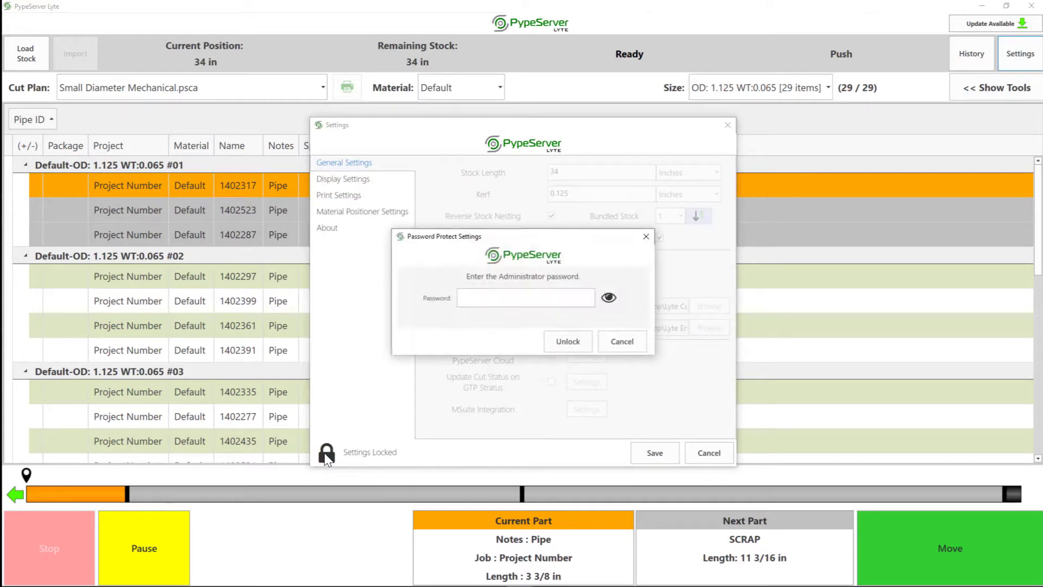
click(491, 301)
text(********)
click(571, 347)
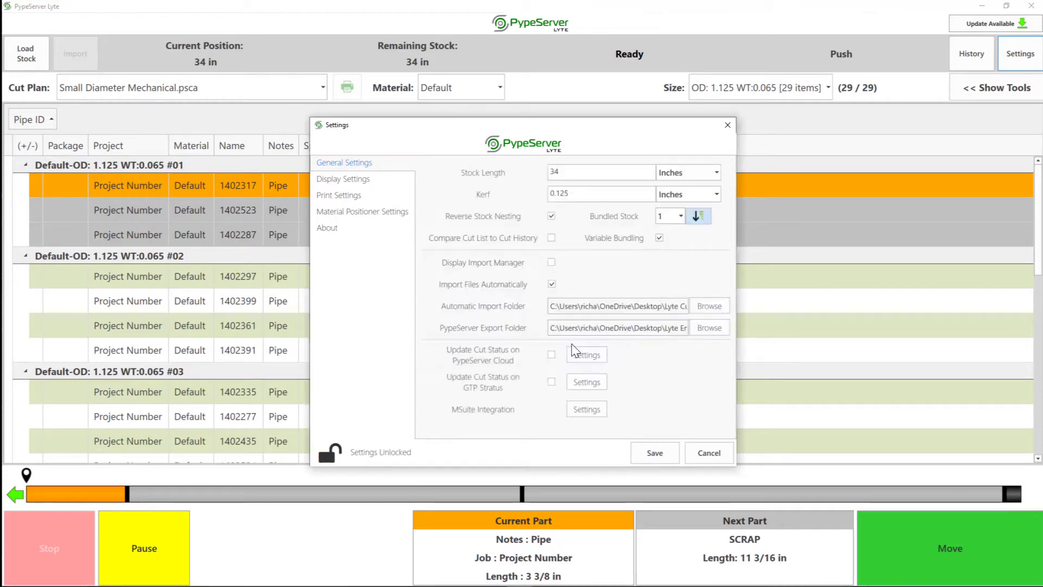
Step: Remove the existing administrator password and save the settings
click(327, 456)
click(429, 344)
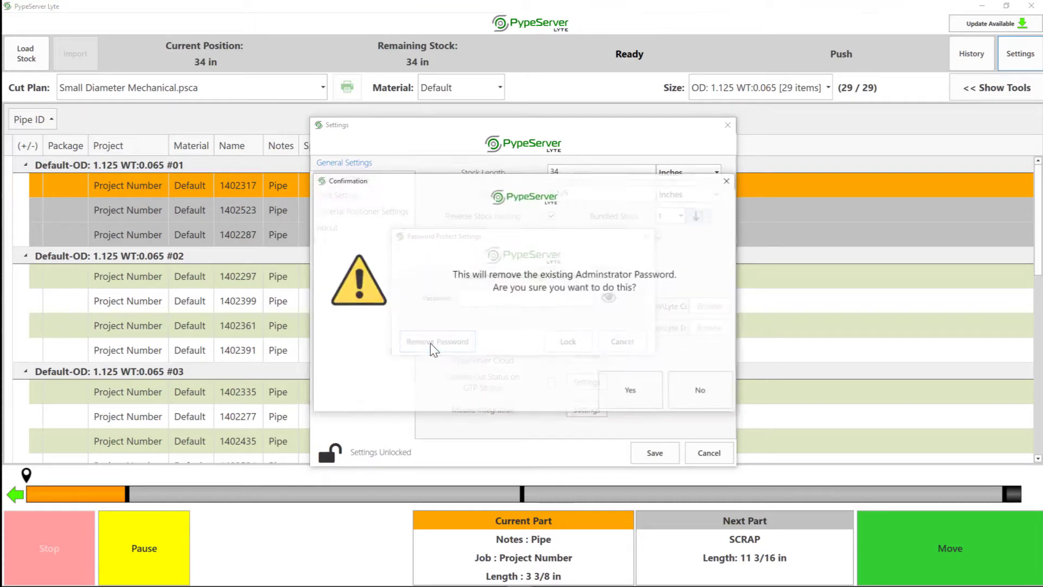
click(608, 388)
click(657, 457)
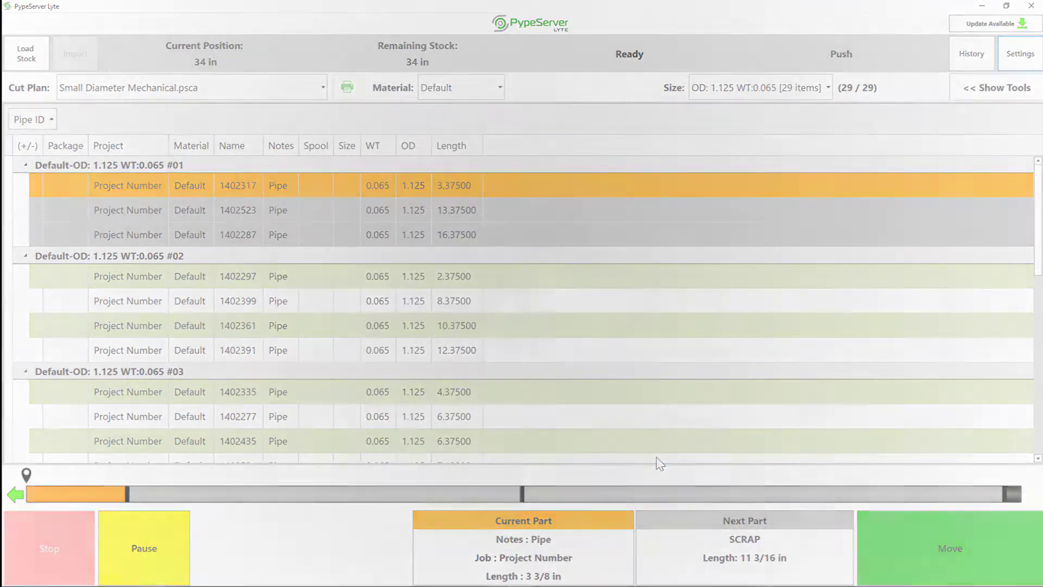